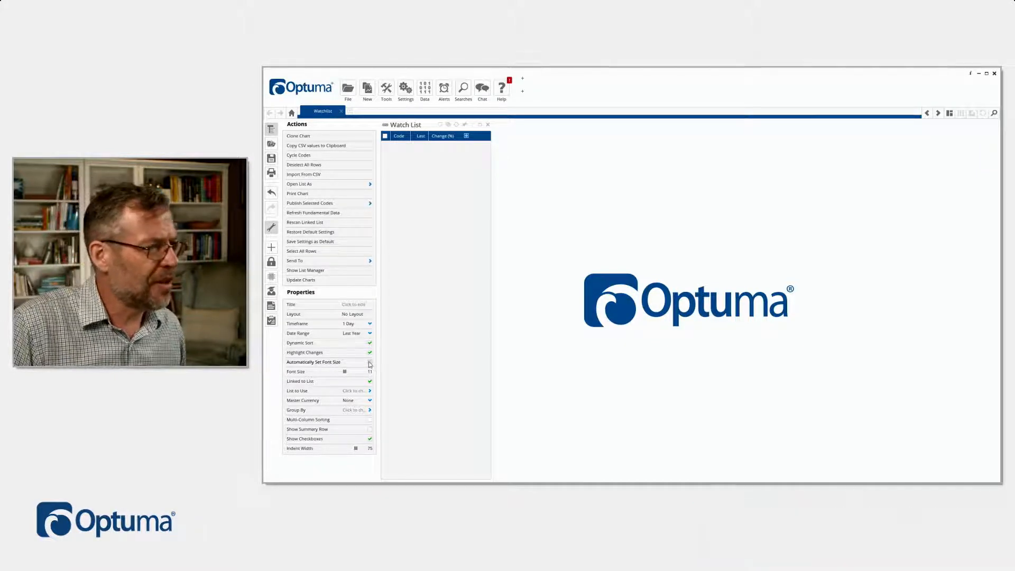
Step: Link the watch list to the Dow Jones Industrial Average symbol list
click(369, 390)
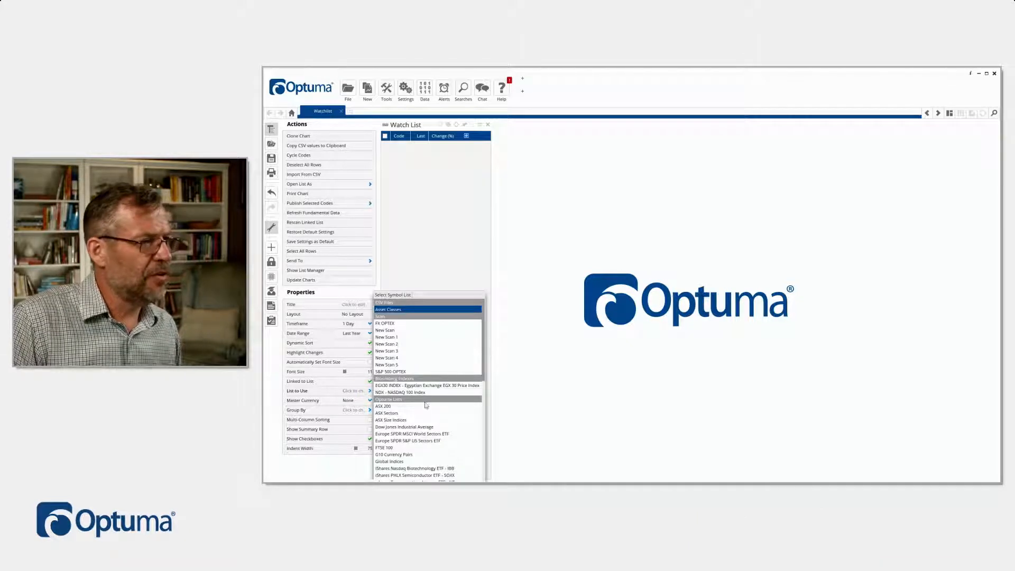
scroll(401, 418, down, 2)
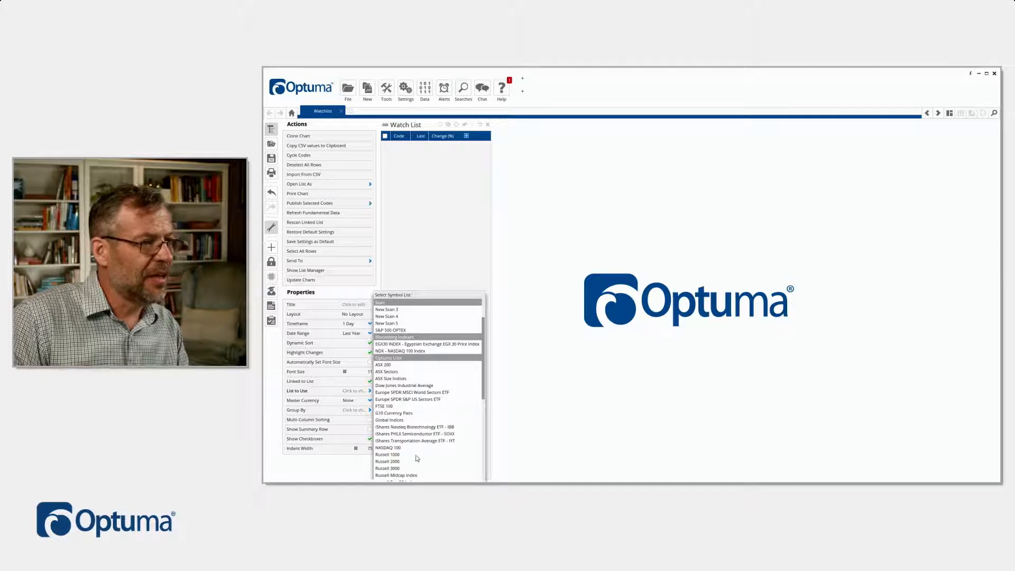
click(401, 388)
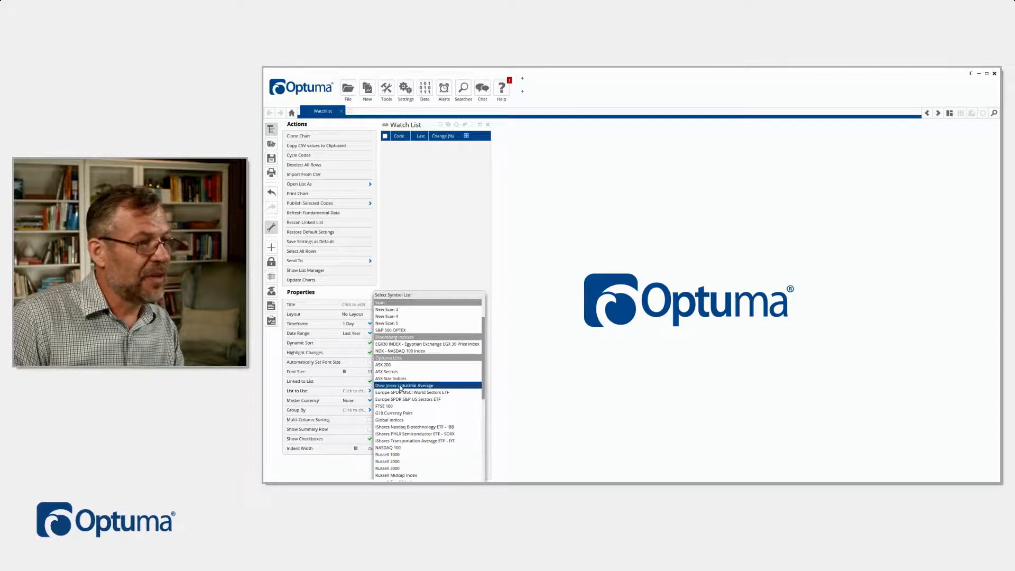
click(401, 387)
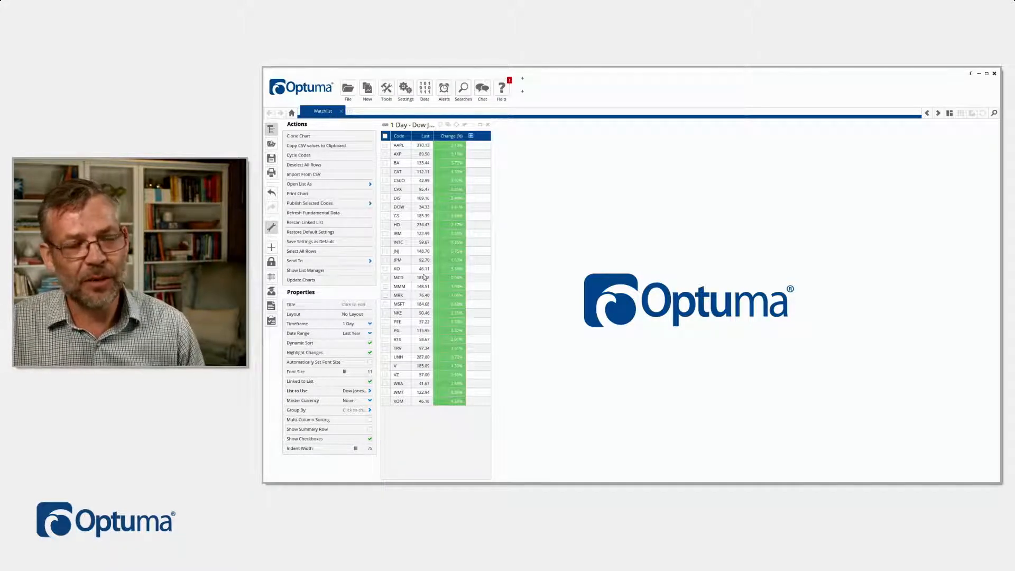
Step: Open the American Express (AXP) chart from the watch list and change its type to candlestick
click(404, 155)
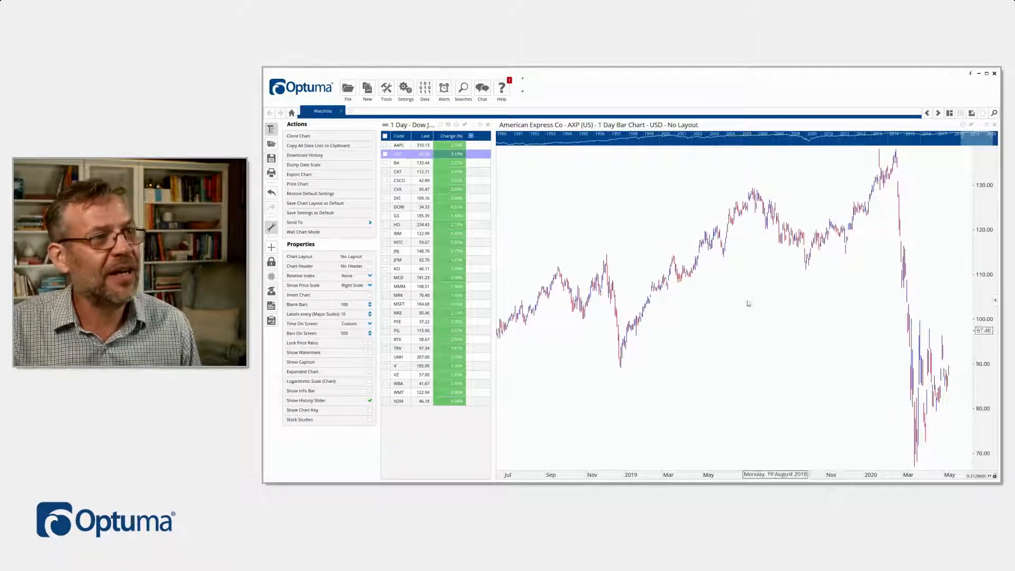
click(630, 126)
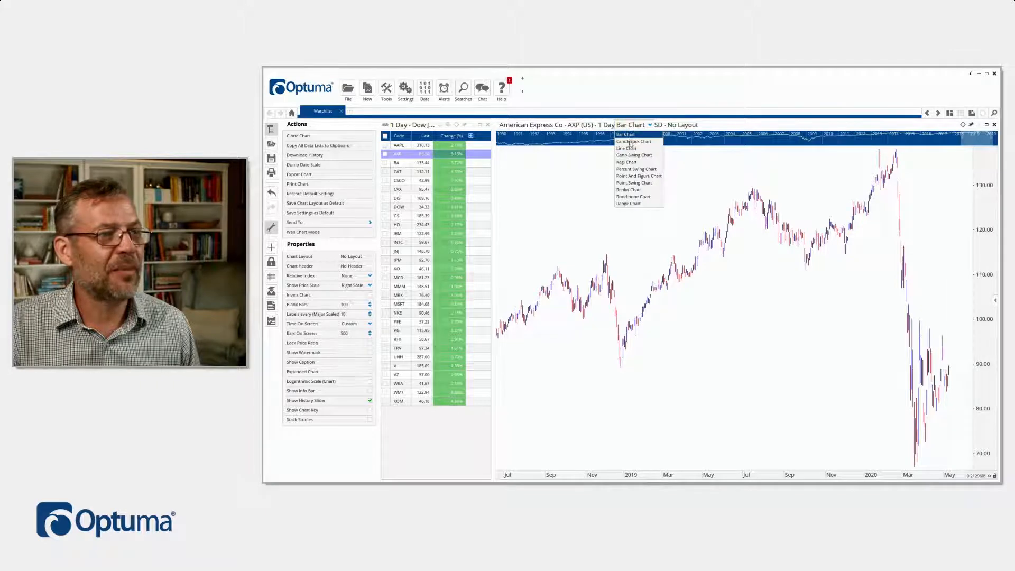
click(630, 143)
scroll(951, 366, up, 5)
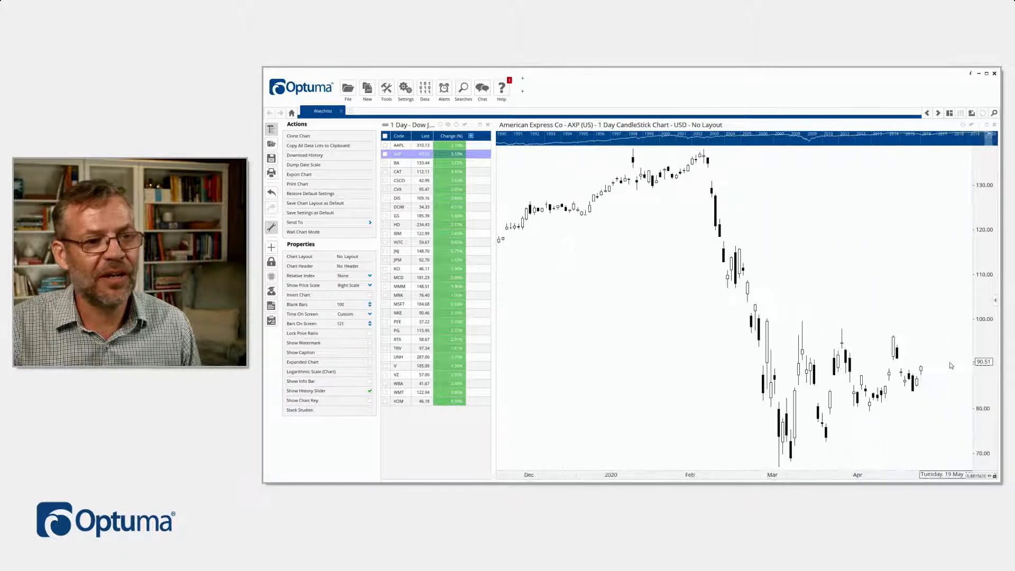
drag(816, 245, 855, 239)
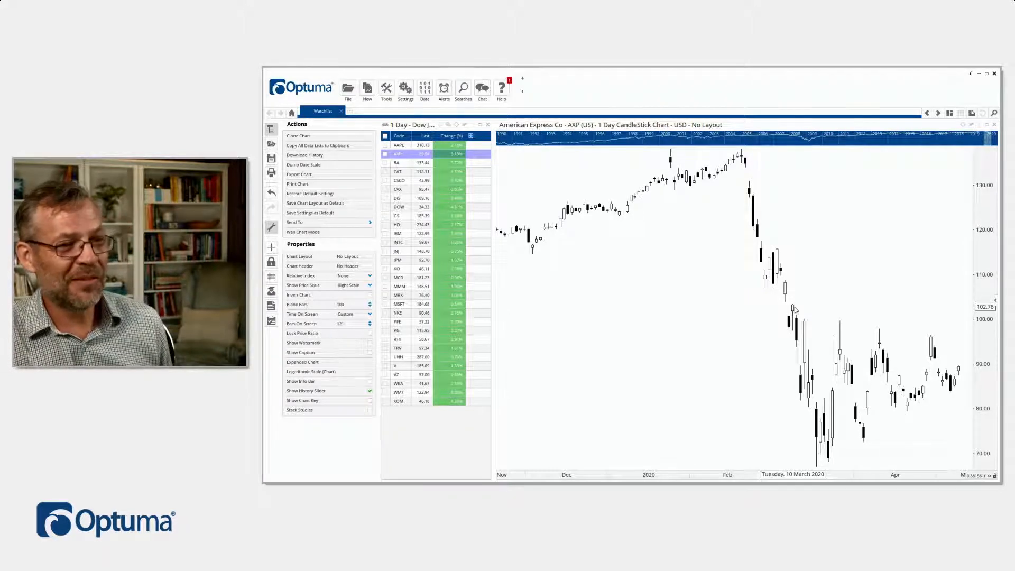
Step: Add a Moving Average and an RSI indicator to the American Express chart
right_click(700, 293)
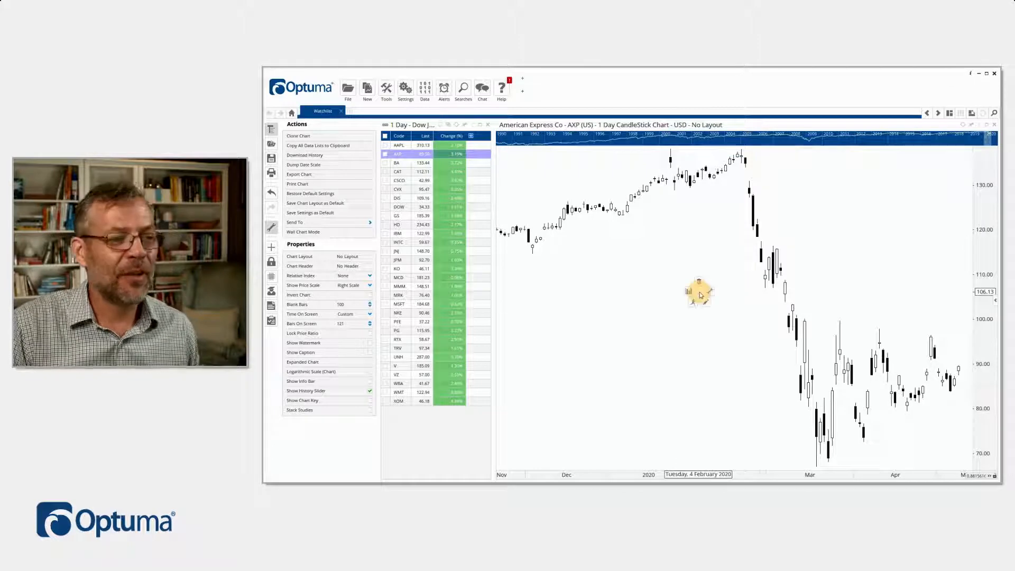
text(ma)
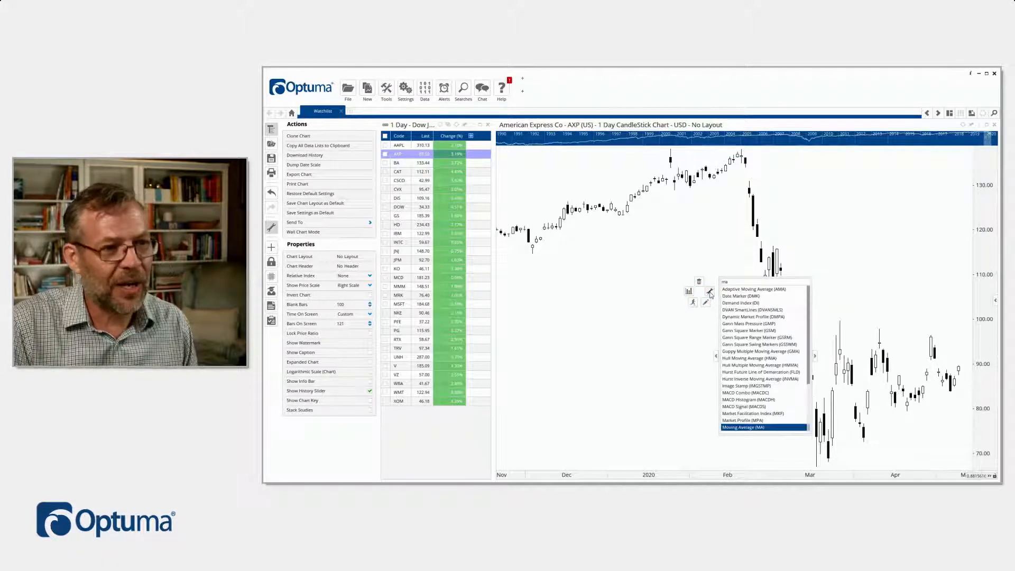
key(Return)
right_click(688, 320)
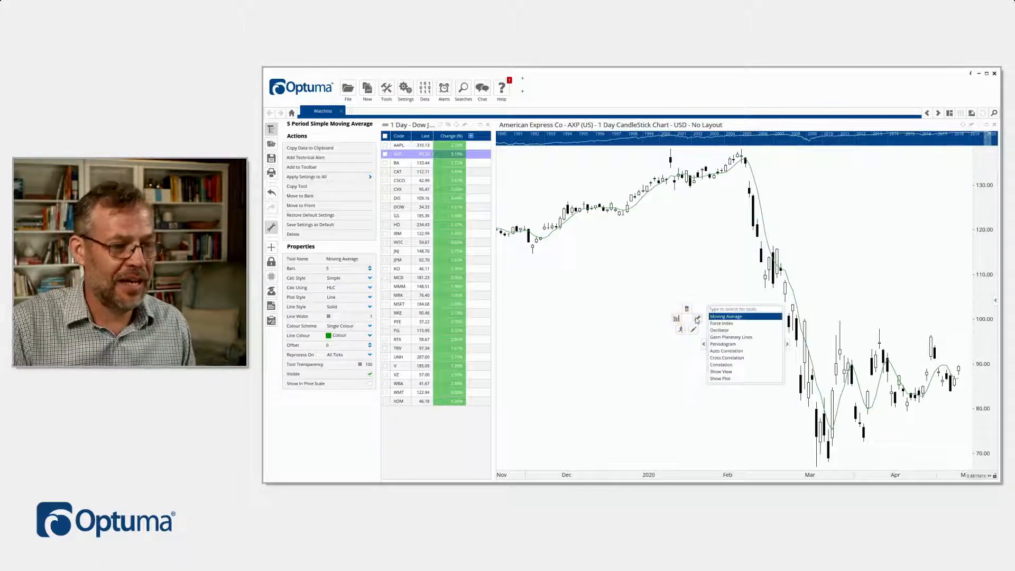
text(rsi)
key(Return)
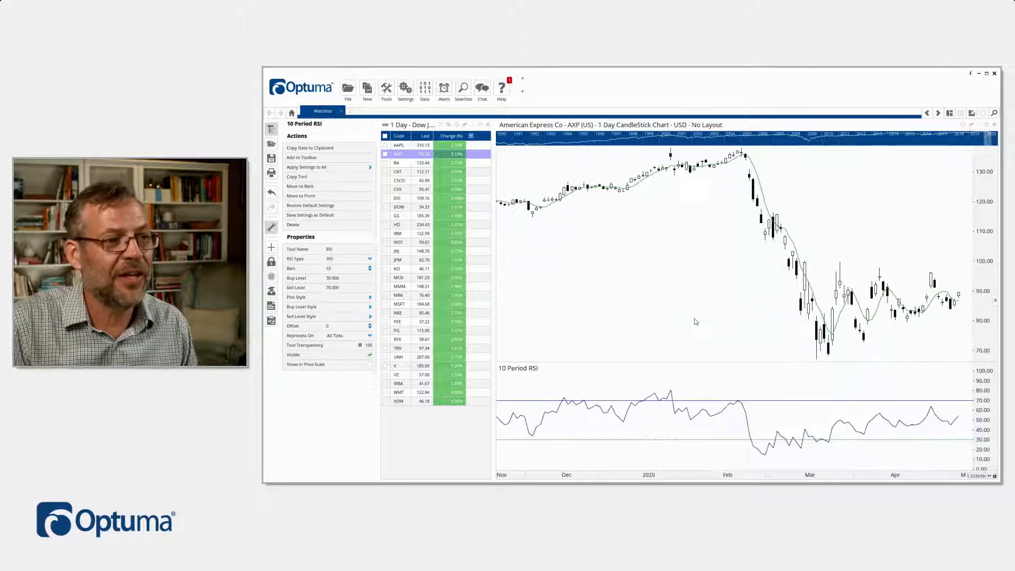
Step: Set the RSI indicator's bars to 14
click(564, 401)
click(564, 401)
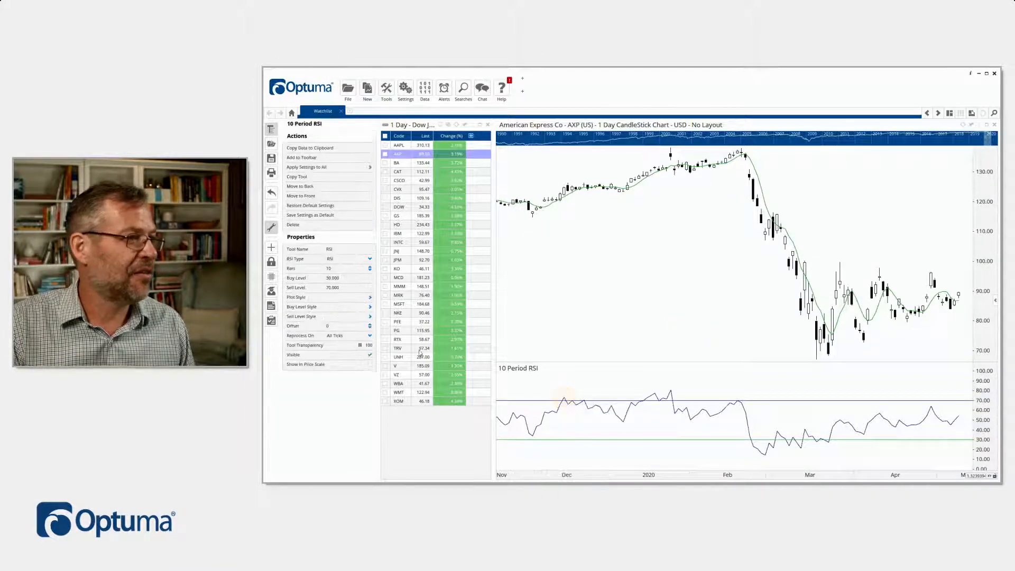
click(370, 268)
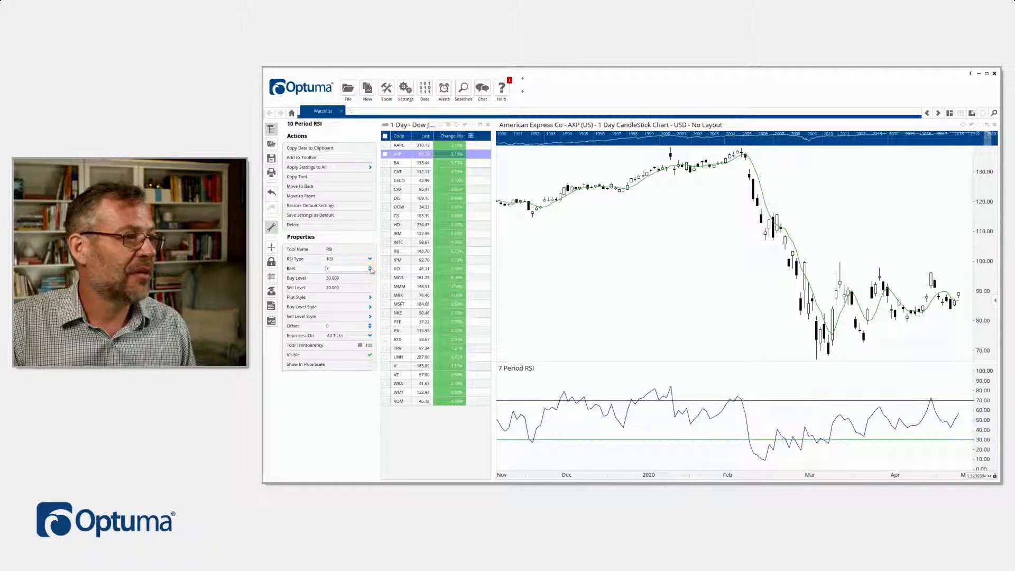
click(370, 268)
click(370, 268)
click(371, 268)
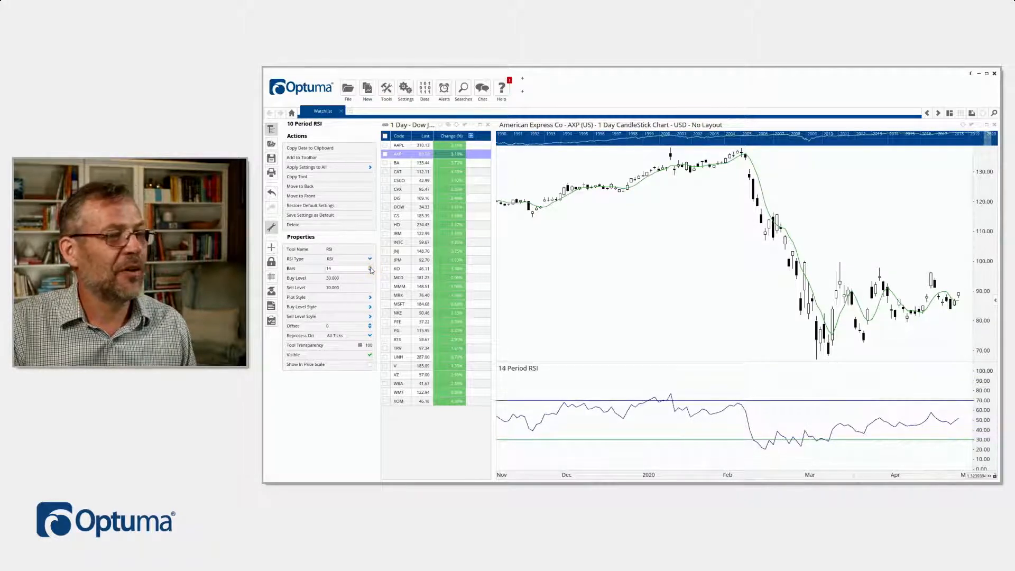
click(726, 289)
mouse_move(825, 346)
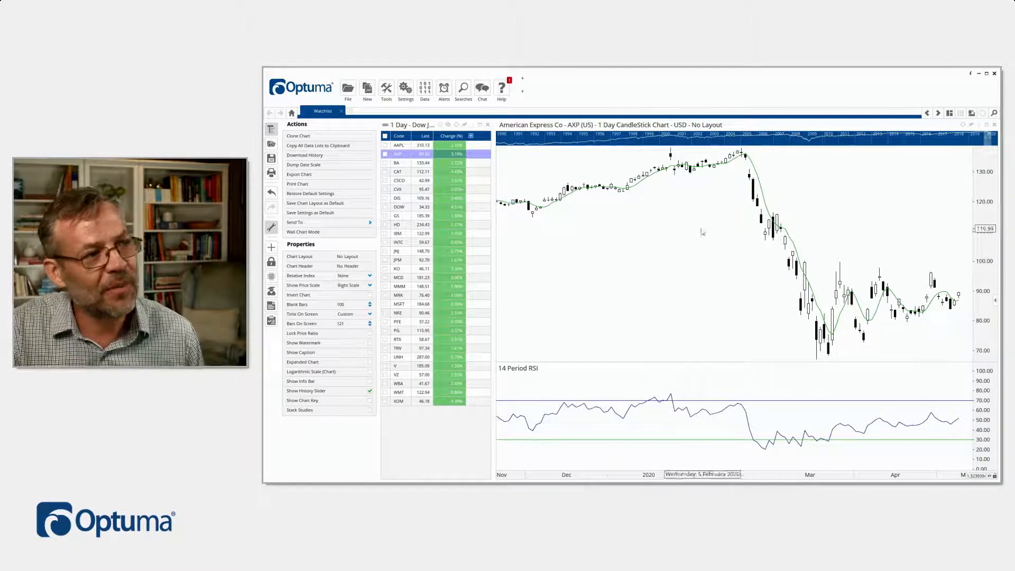
Step: Draw a trend line from the February 2020 price peak down to about 70.00 and set its line width to 3
right_click(678, 232)
text(tr)
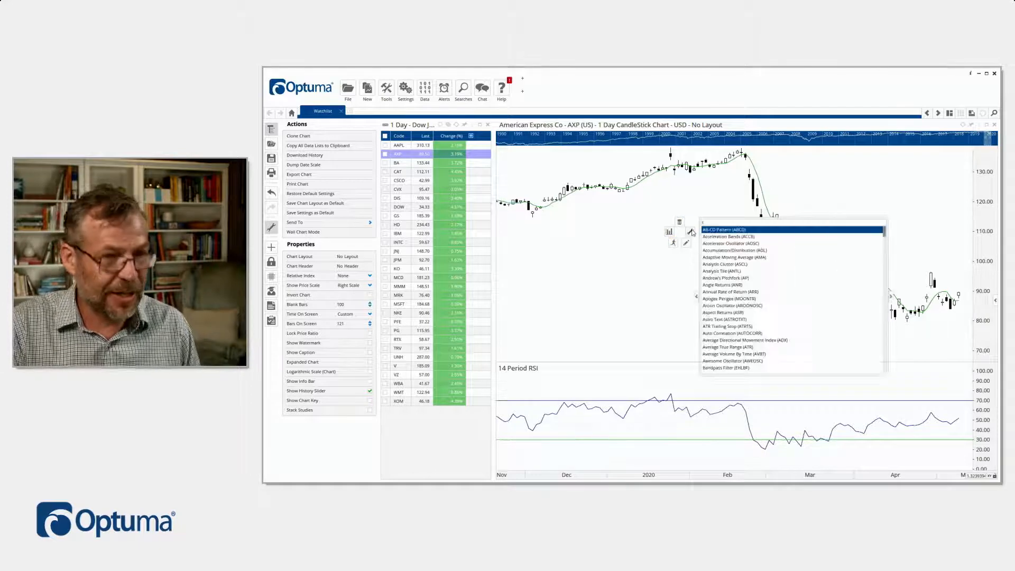
key(Return)
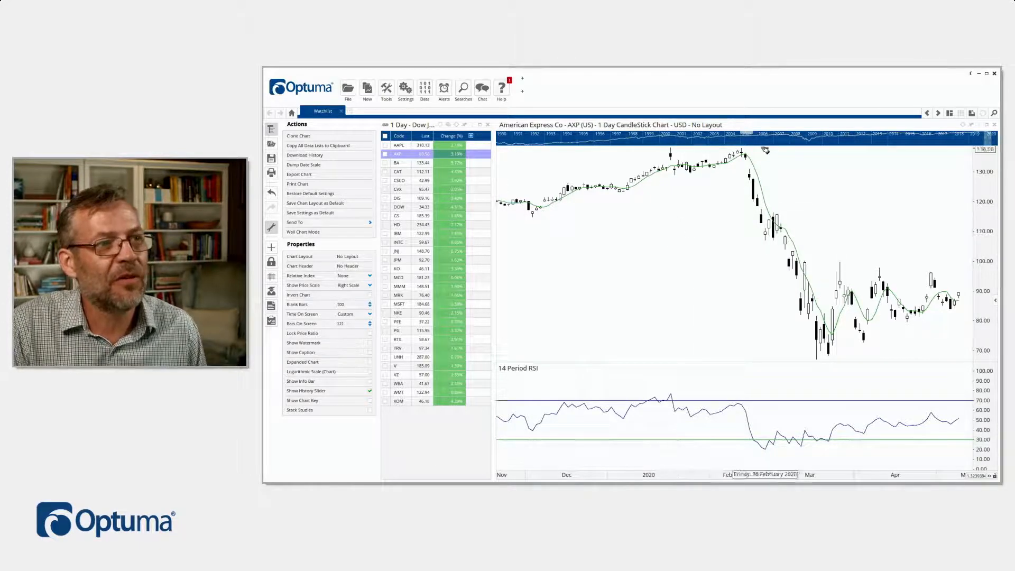
mouse_move(742, 151)
mouse_down()
mouse_move(856, 262)
mouse_move(869, 356)
mouse_move(861, 351)
mouse_up()
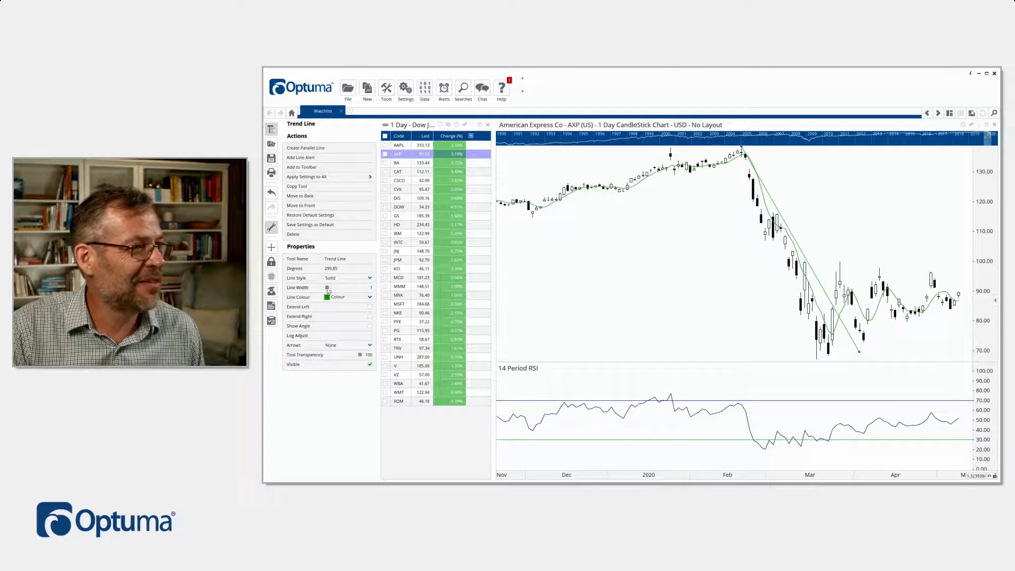
drag(327, 288, 337, 289)
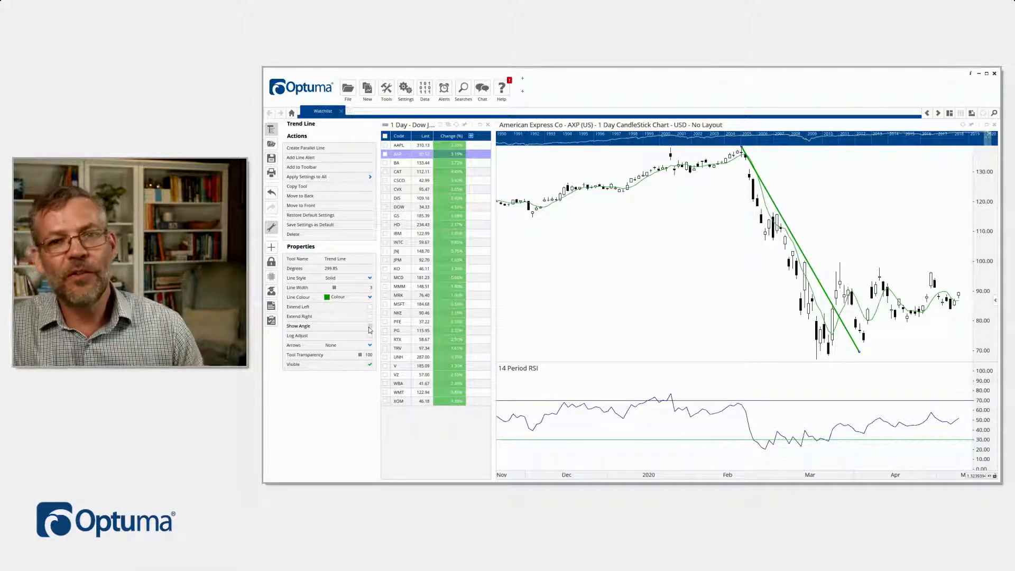
Step: View Chevron (CVX) in the chart to see which tools carry over, and return to American Express (AXP)
click(401, 167)
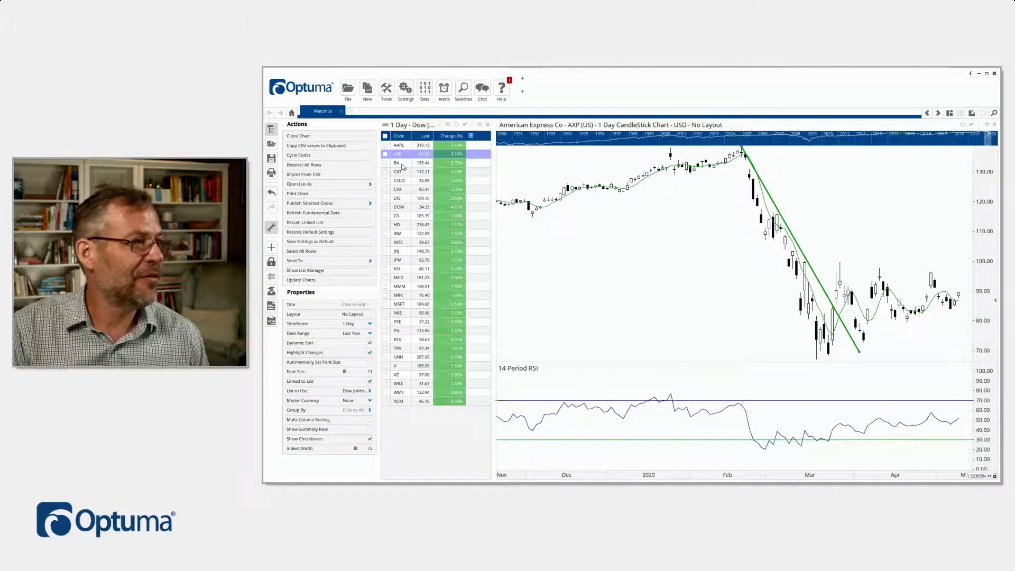
click(402, 190)
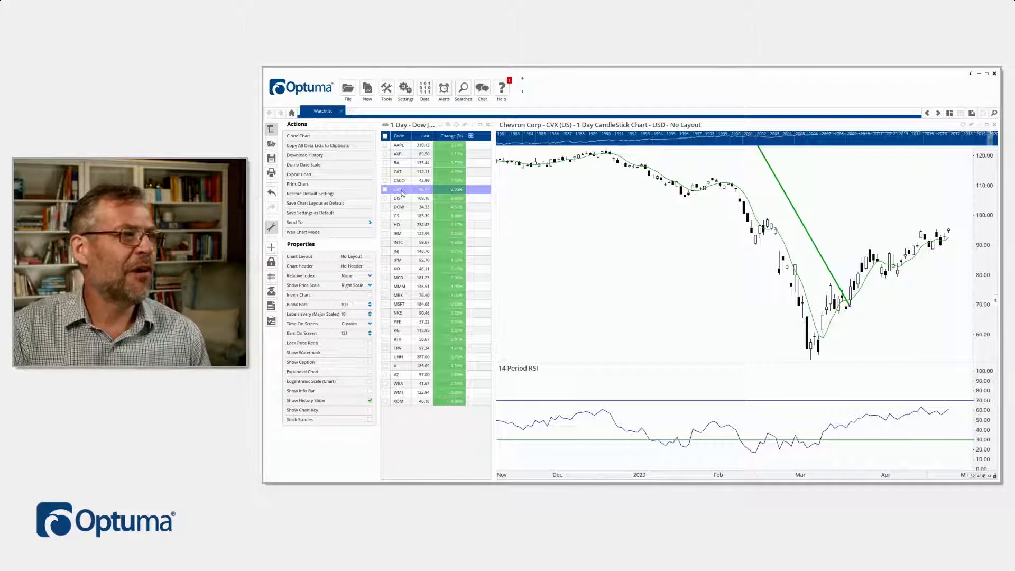
click(401, 154)
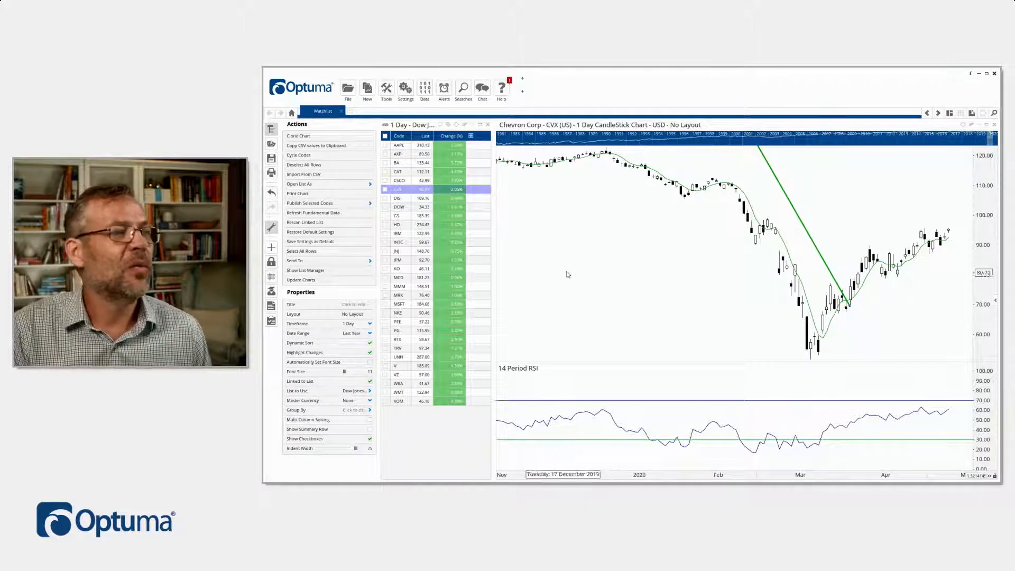
click(399, 154)
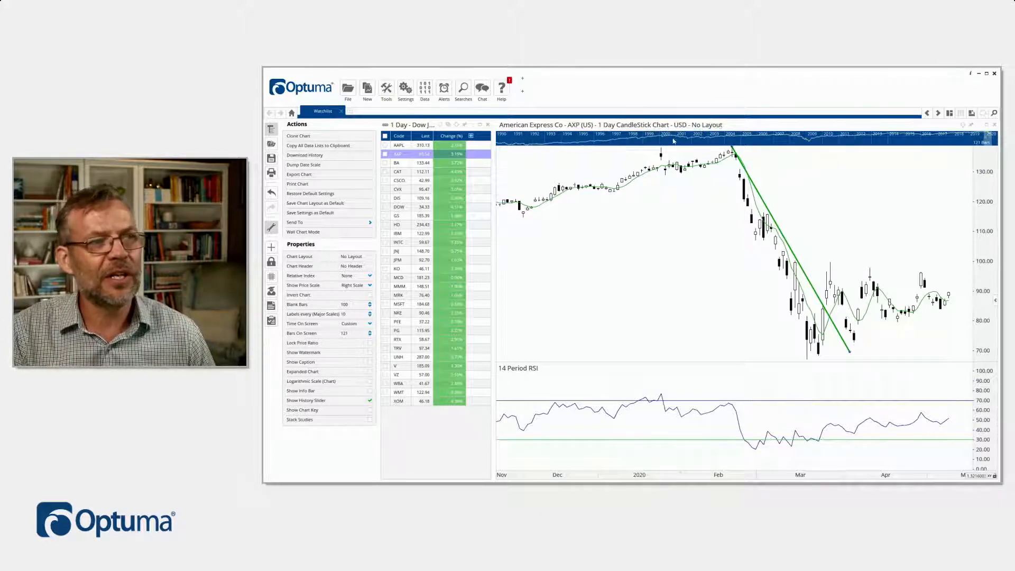
Step: Review the chart type, timeframe and currency options available for the American Express chart
click(630, 128)
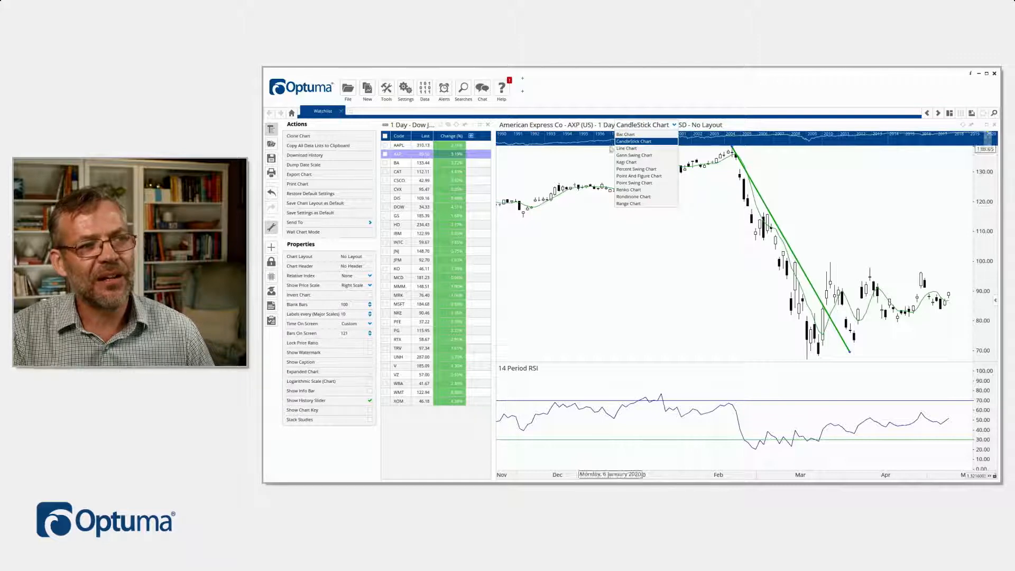
click(606, 125)
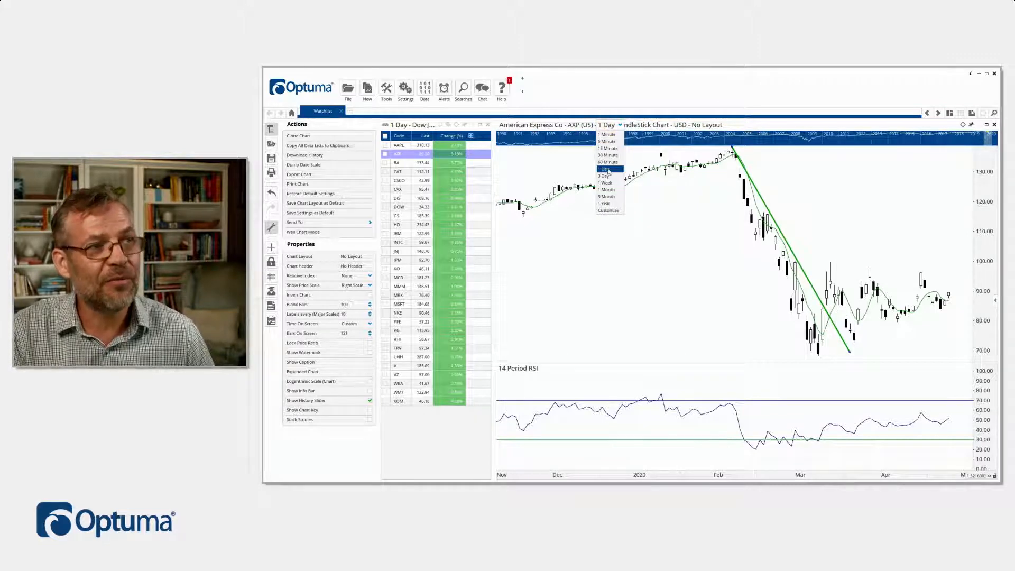
click(681, 126)
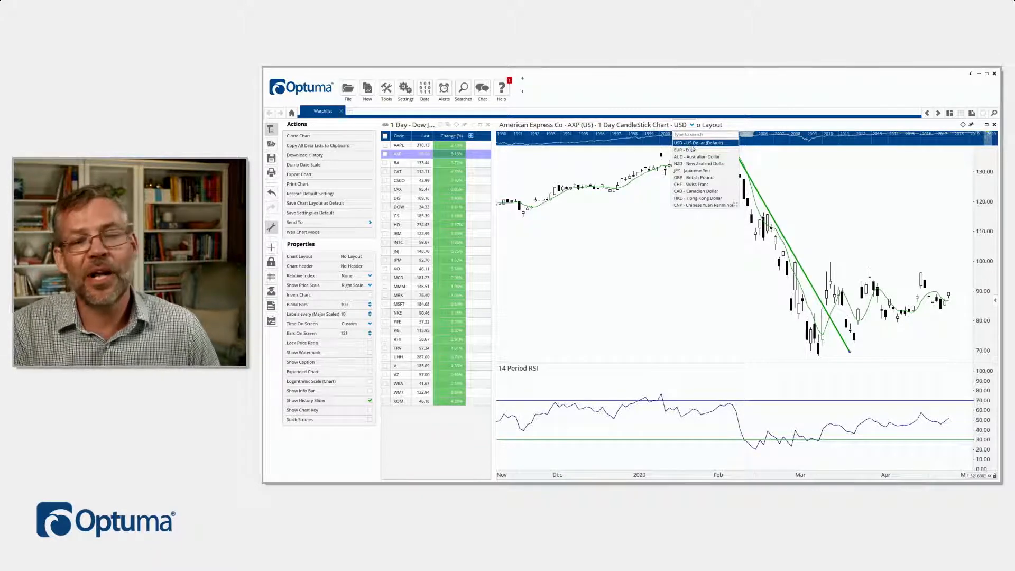
Step: Create a chart layout named Default for the American Express chart
click(712, 126)
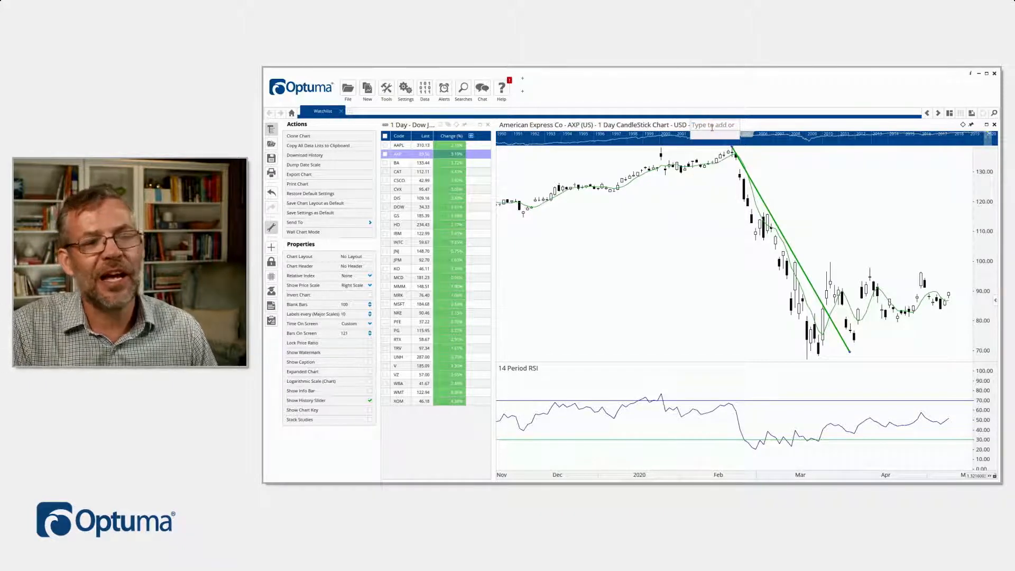
click(696, 197)
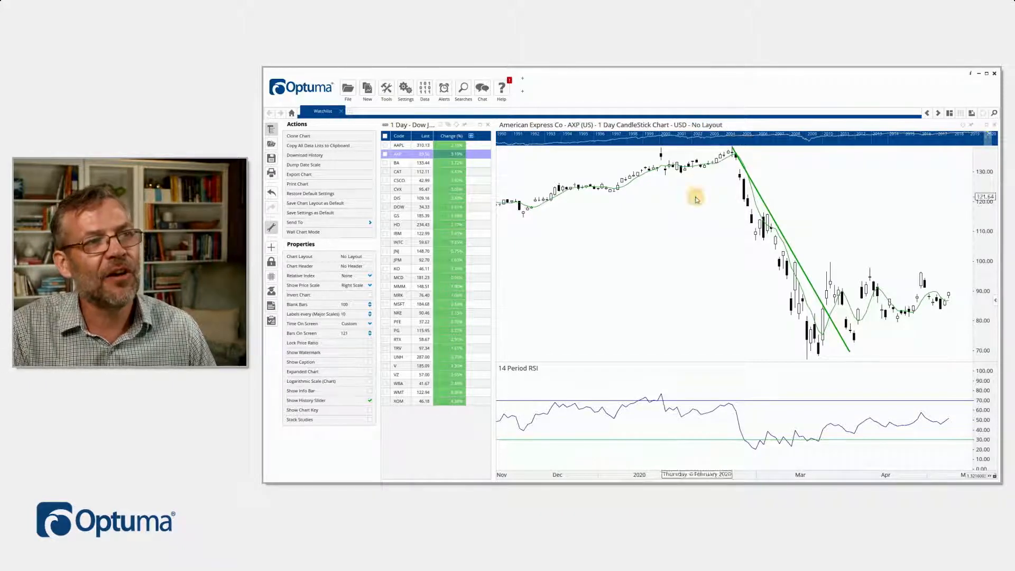
click(705, 126)
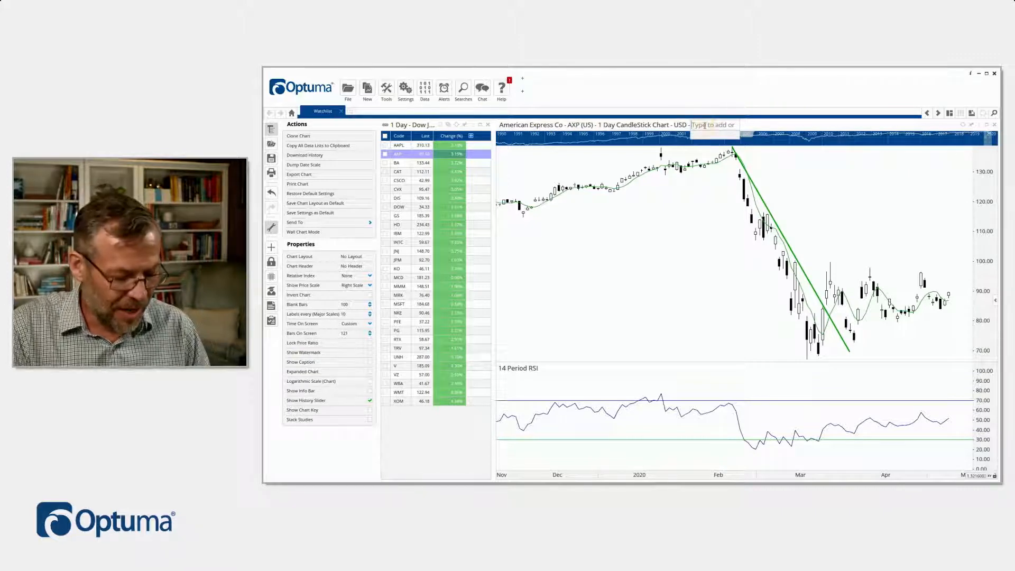
text(Default Layout)
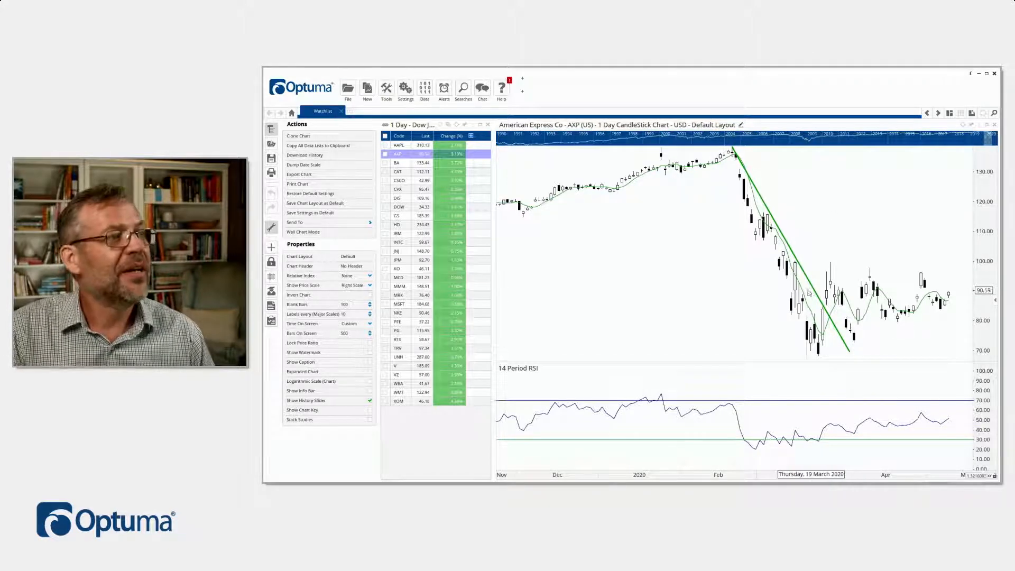
Step: Load Chevron (CVX) from the watch list into the chart that uses the Default layout
click(399, 191)
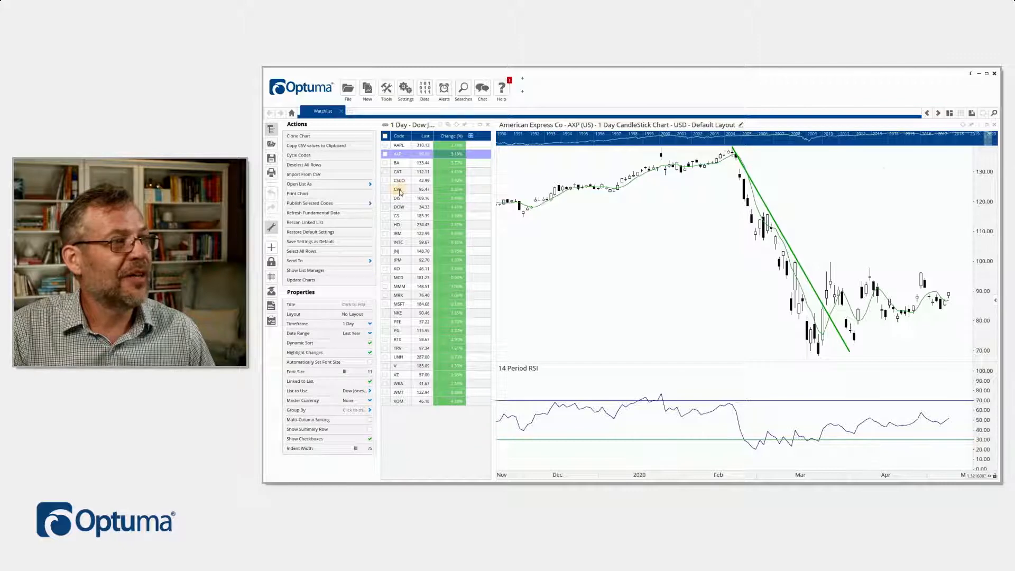
click(400, 191)
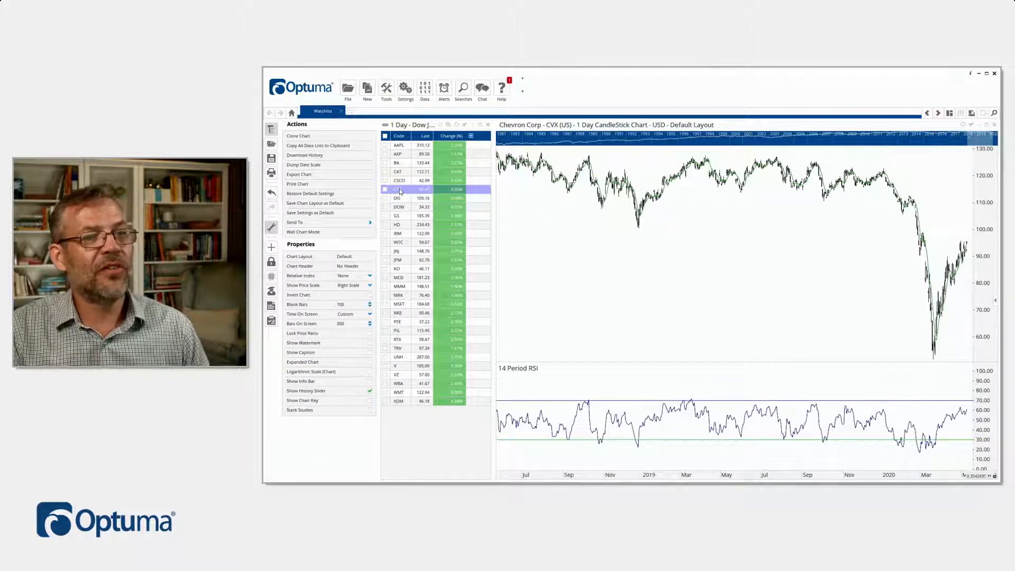
scroll(968, 240, up, 3)
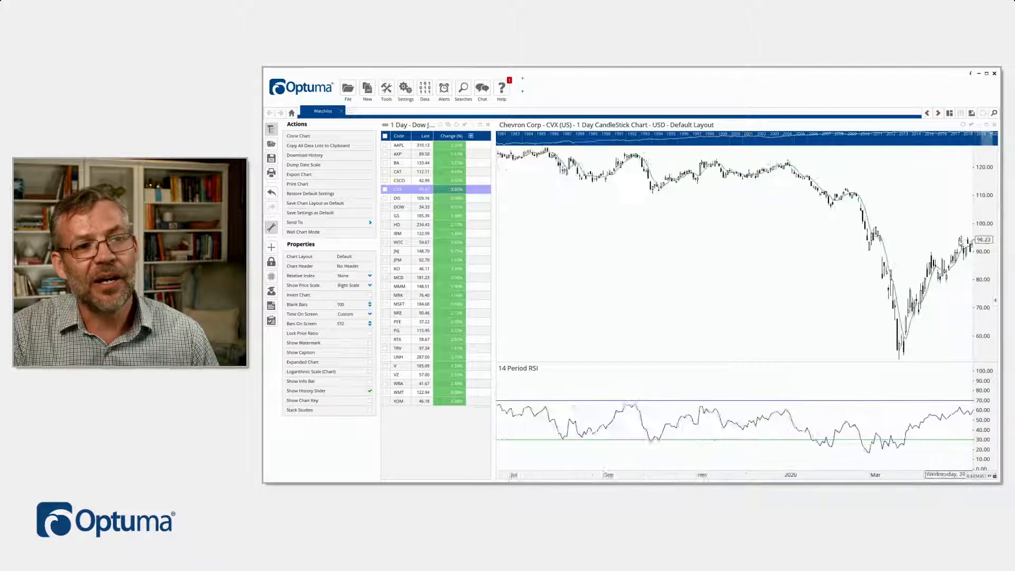
scroll(947, 240, up, 5)
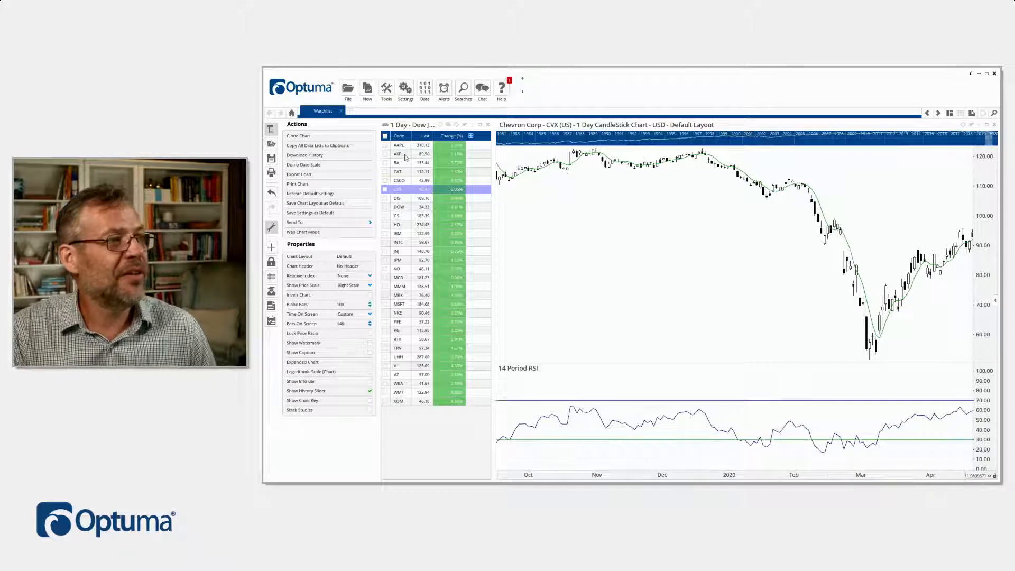
Step: Draw a trend line on the Chevron chart from the 20 February 2020 high down past the March decline
right_click(770, 225)
click(800, 220)
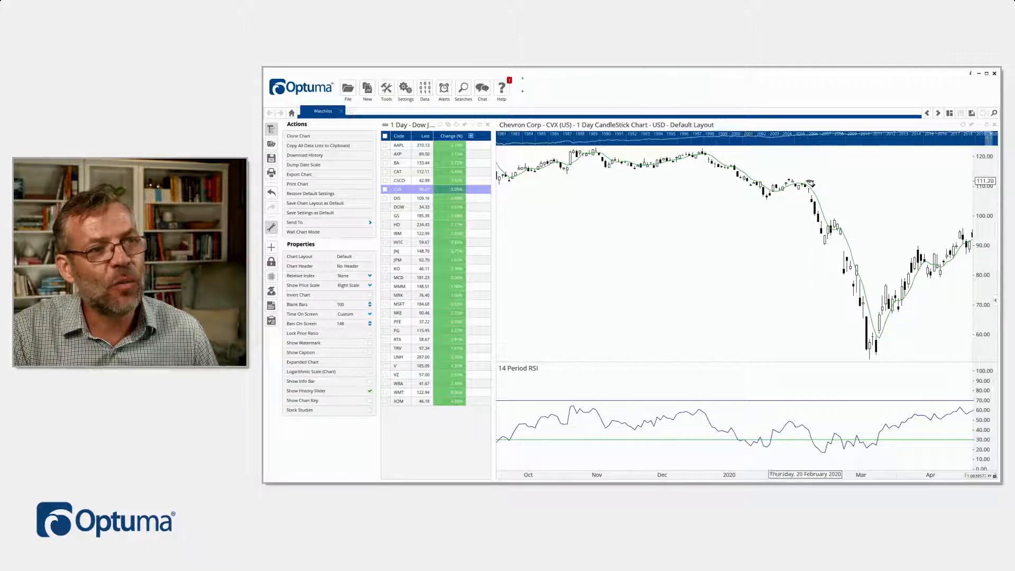
mouse_move(805, 181)
mouse_down()
mouse_move(893, 250)
mouse_move(909, 311)
mouse_up()
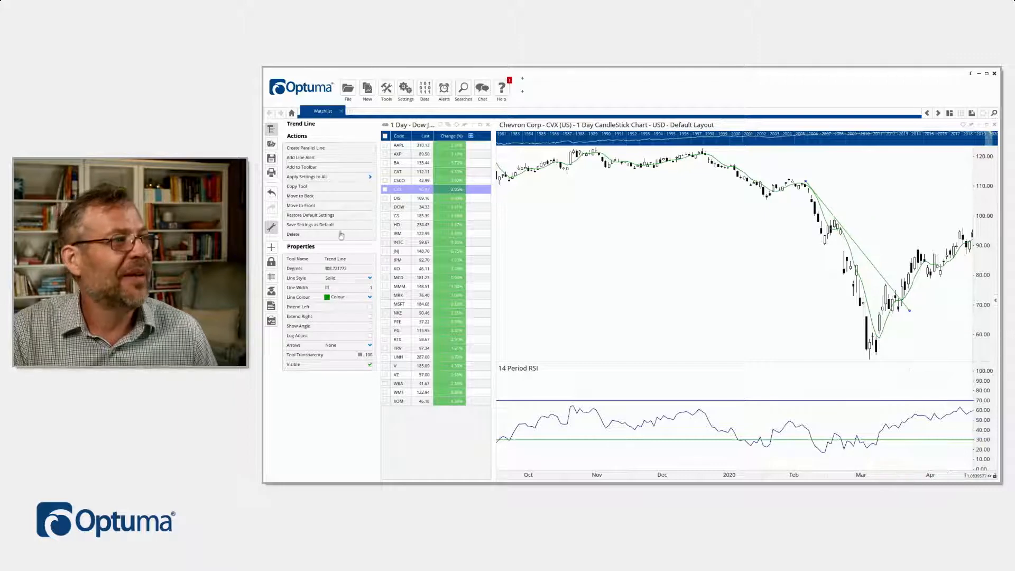
Step: View Boeing (BA) in the chart with the Default layout, and return to American Express (AXP)
click(401, 168)
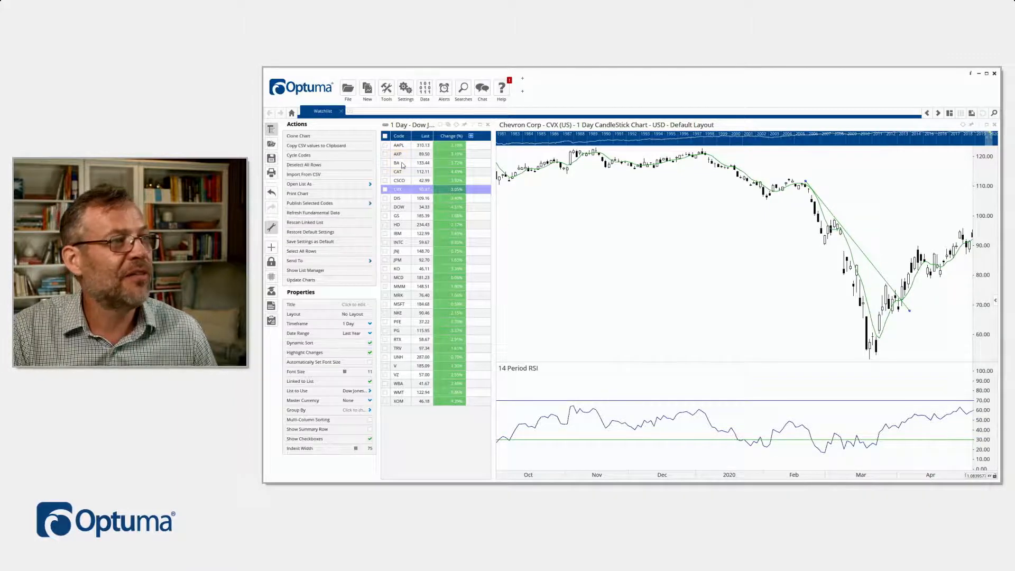
click(403, 166)
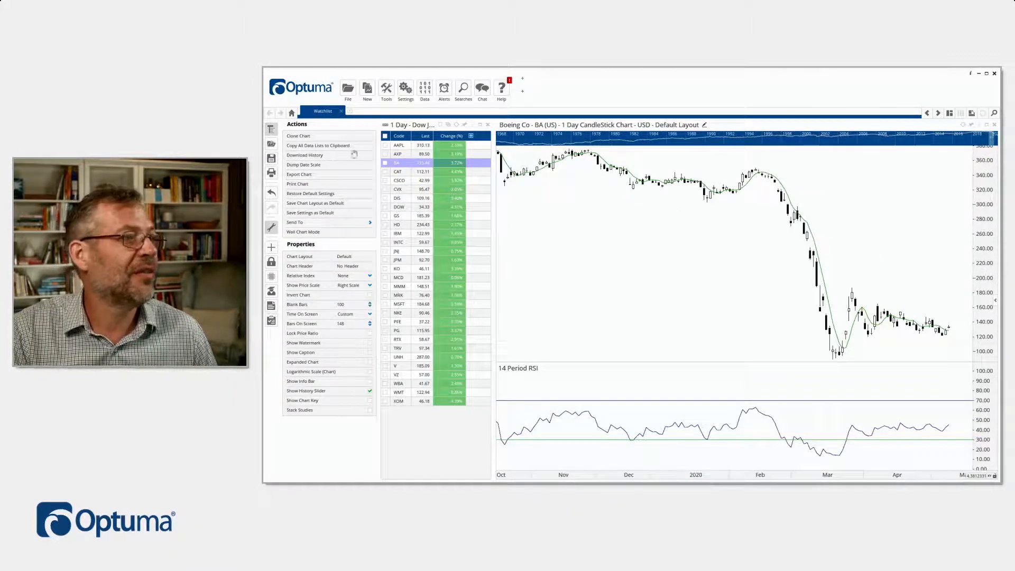
click(399, 162)
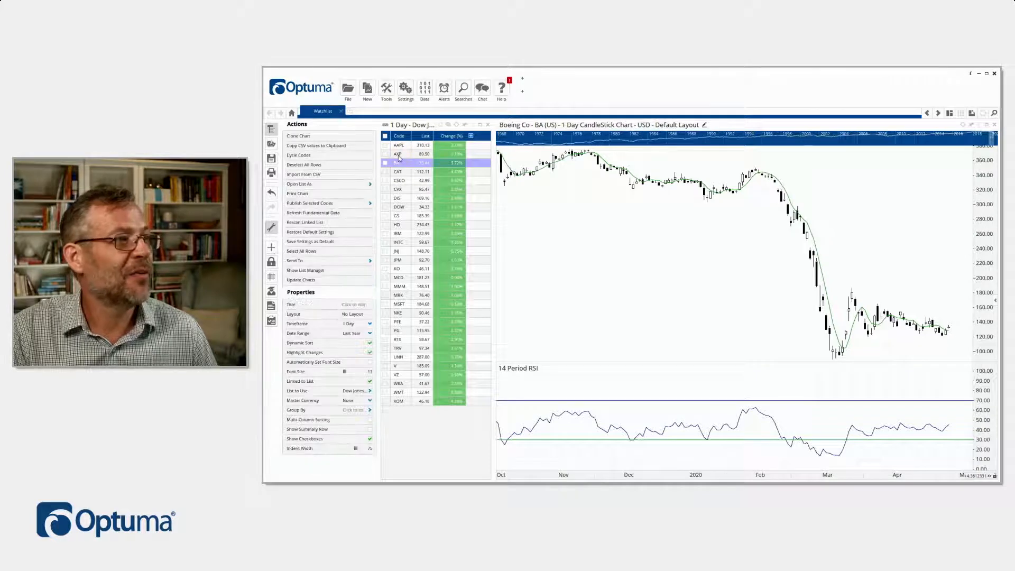
click(398, 155)
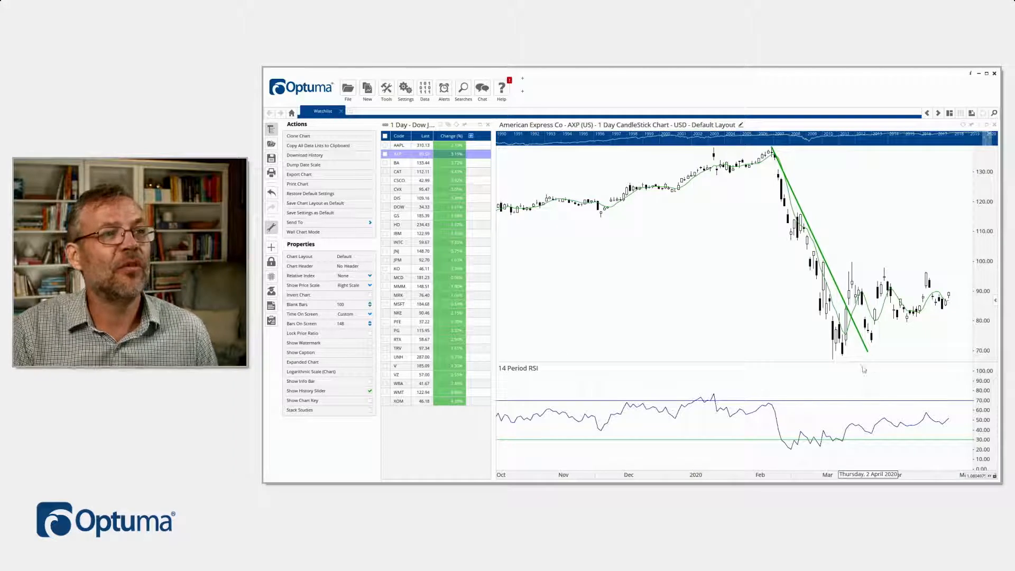
Step: Switch the American Express chart from the Default layout to no layout, and create a new layout named Gann
click(715, 129)
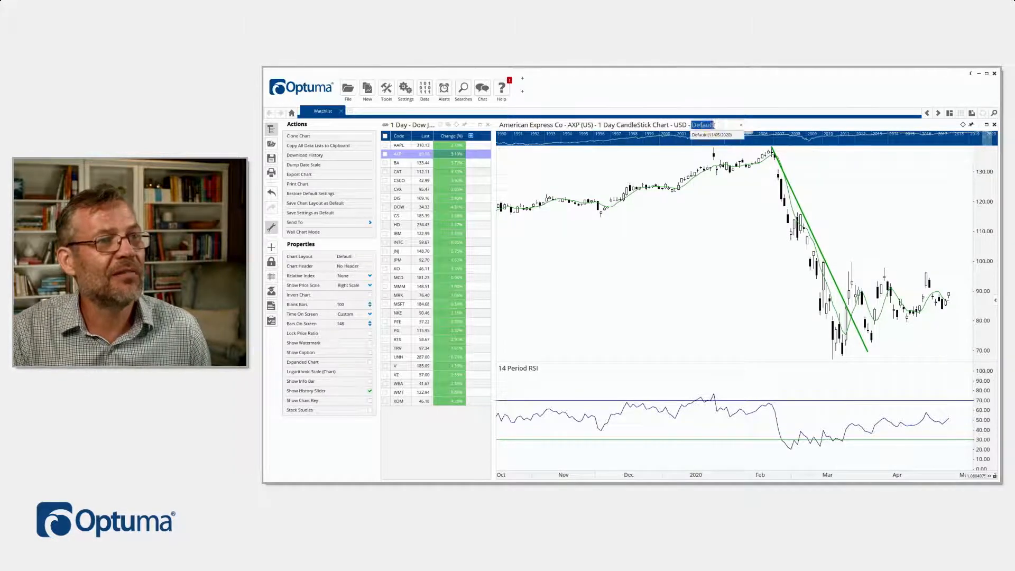
click(740, 125)
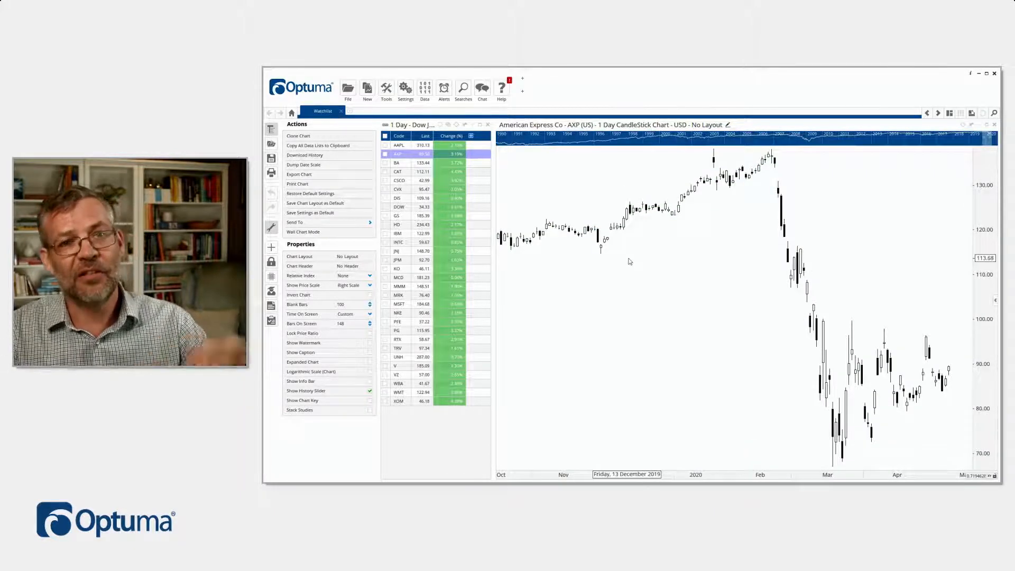
click(713, 125)
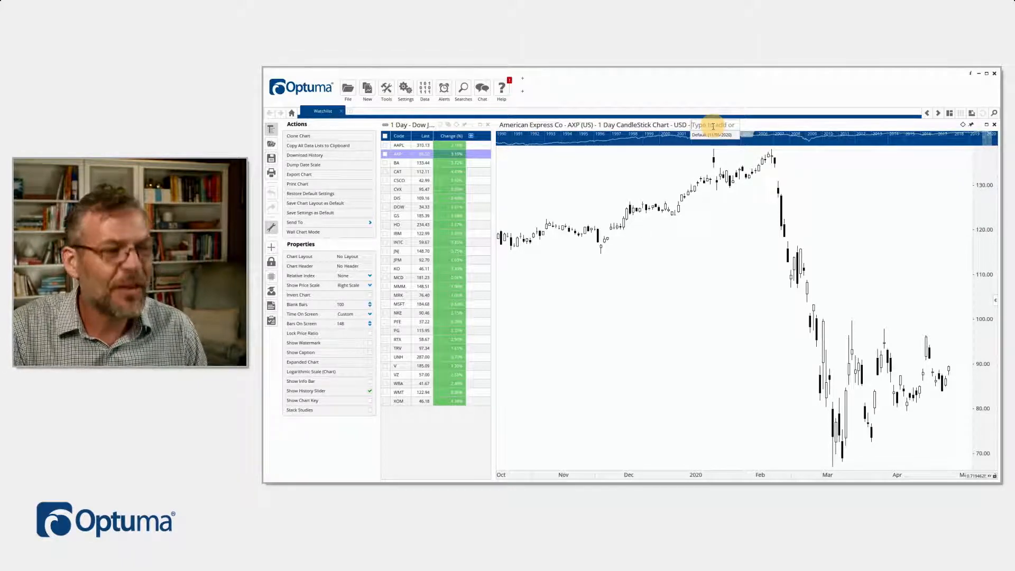
text(Gann)
key(Return)
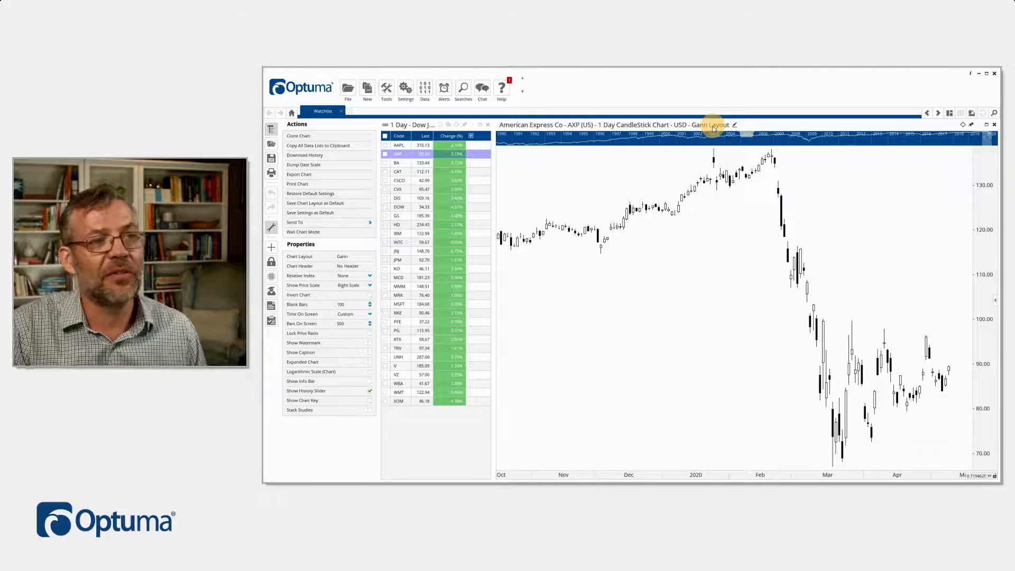
Step: Add Gann Fan Angles to the American Express chart, rising from the 24 December 2018 low
scroll(662, 289, down, 2)
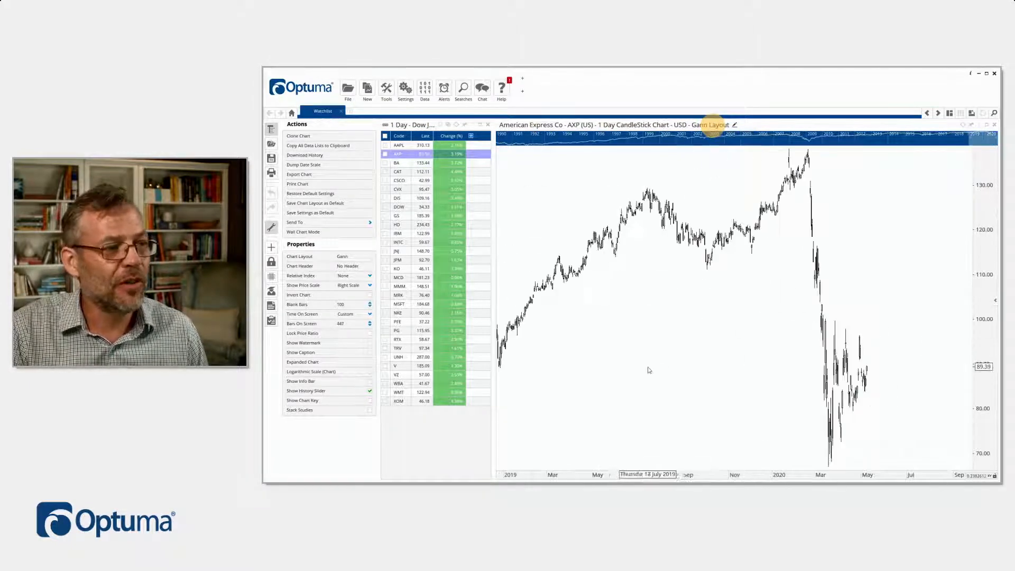
scroll(649, 364, down, 3)
scroll(767, 377, up, 2)
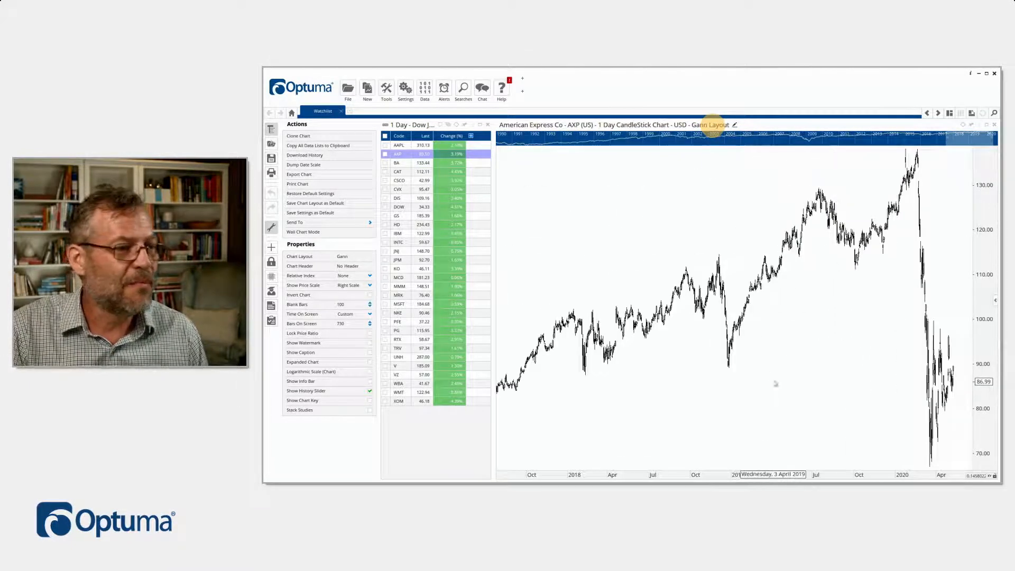
right_click(770, 379)
text(ga)
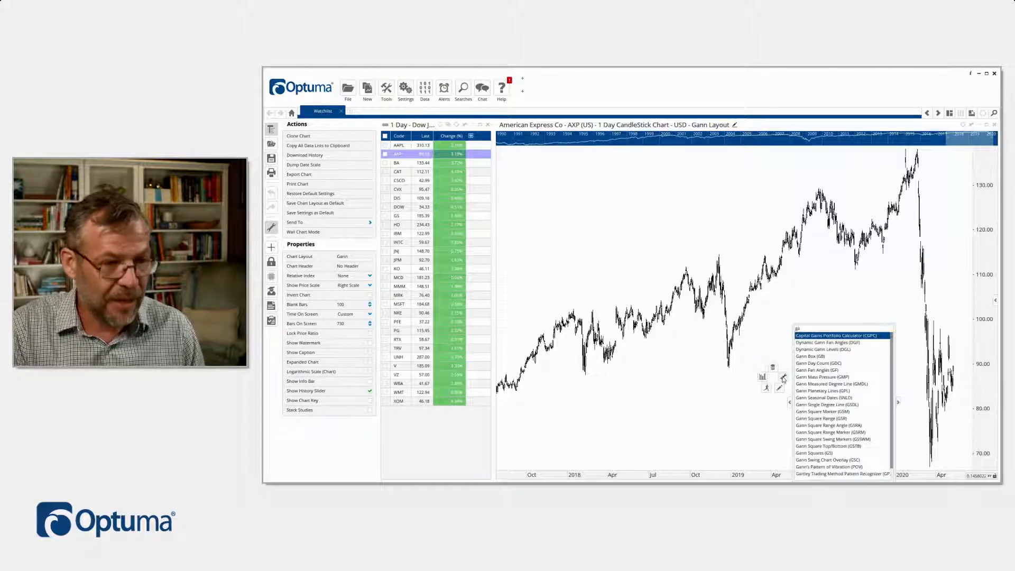
text(nn fan)
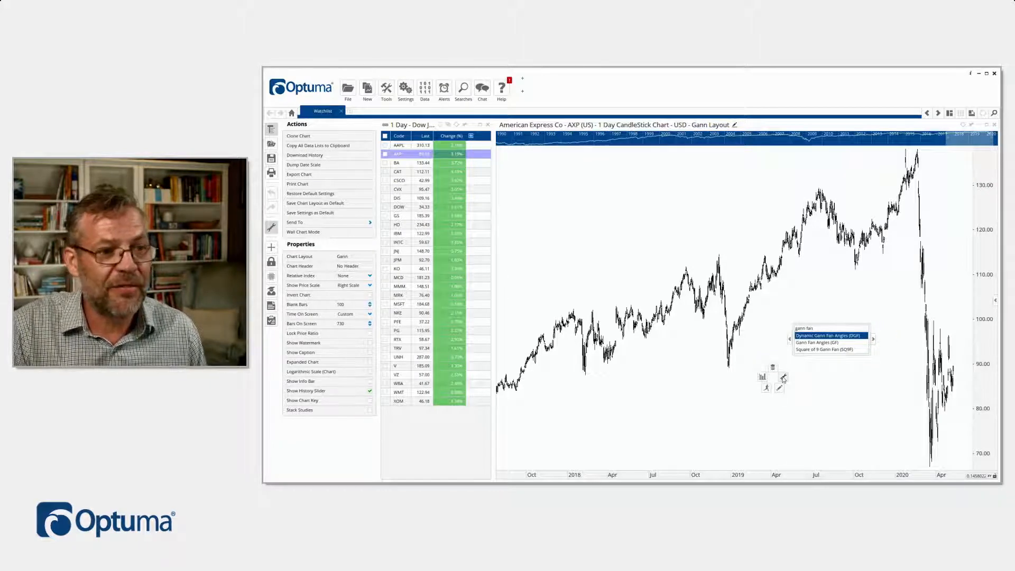
click(837, 348)
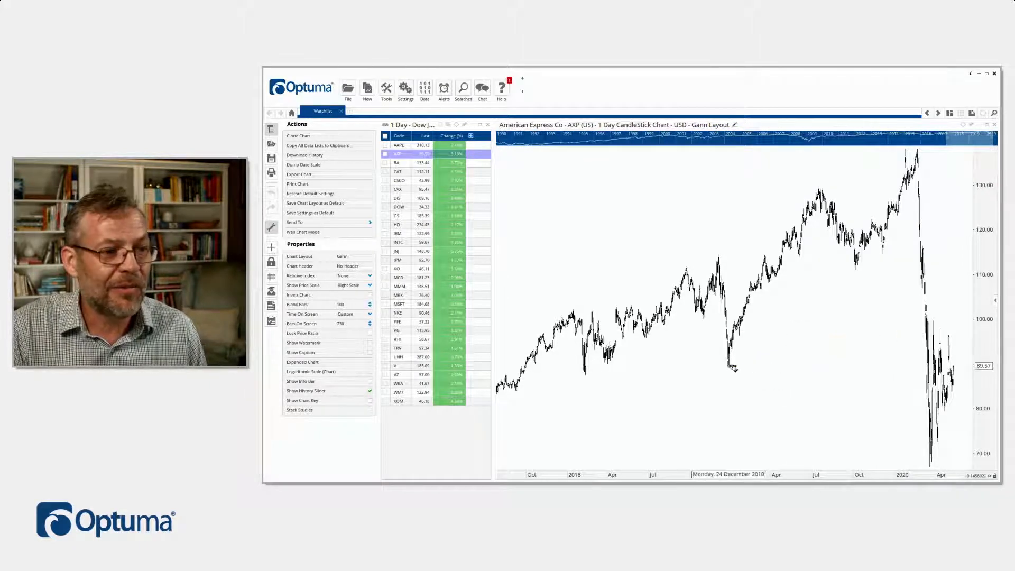
drag(730, 367, 964, 288)
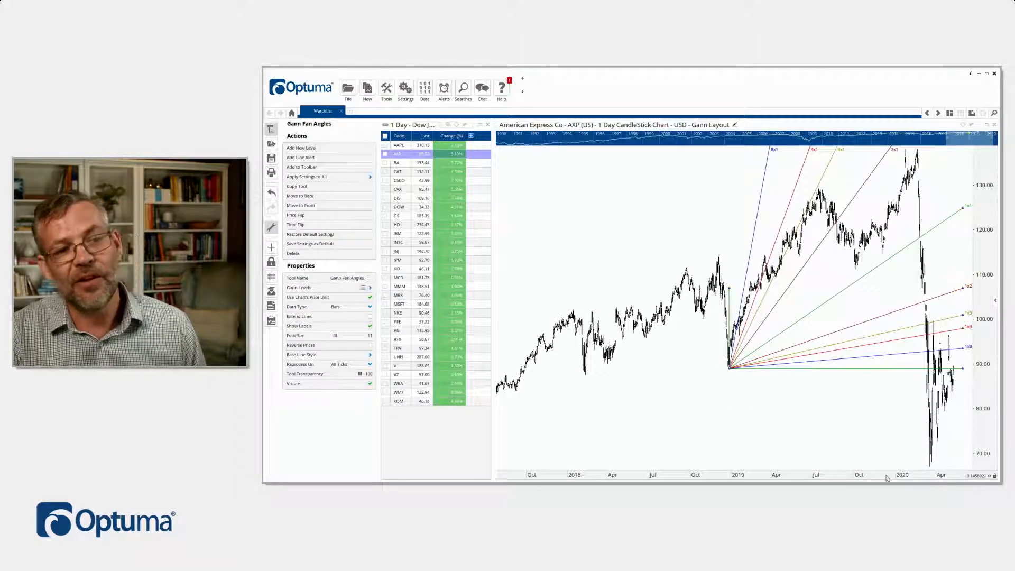
Step: Add a second set of Gann Fan Angles, falling from the 15 July 2019 high
click(800, 439)
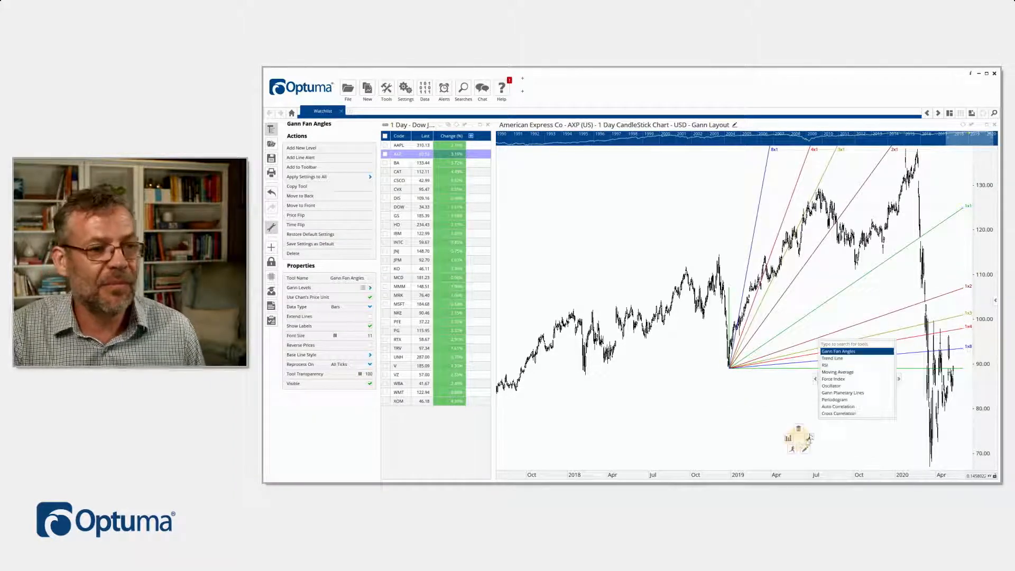
click(839, 351)
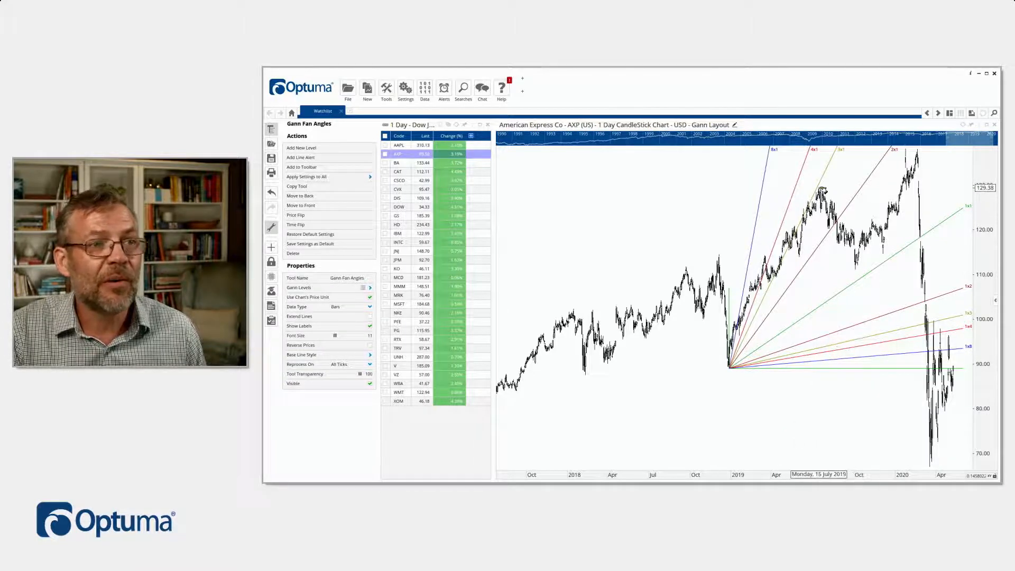
click(821, 190)
drag(821, 190, 965, 390)
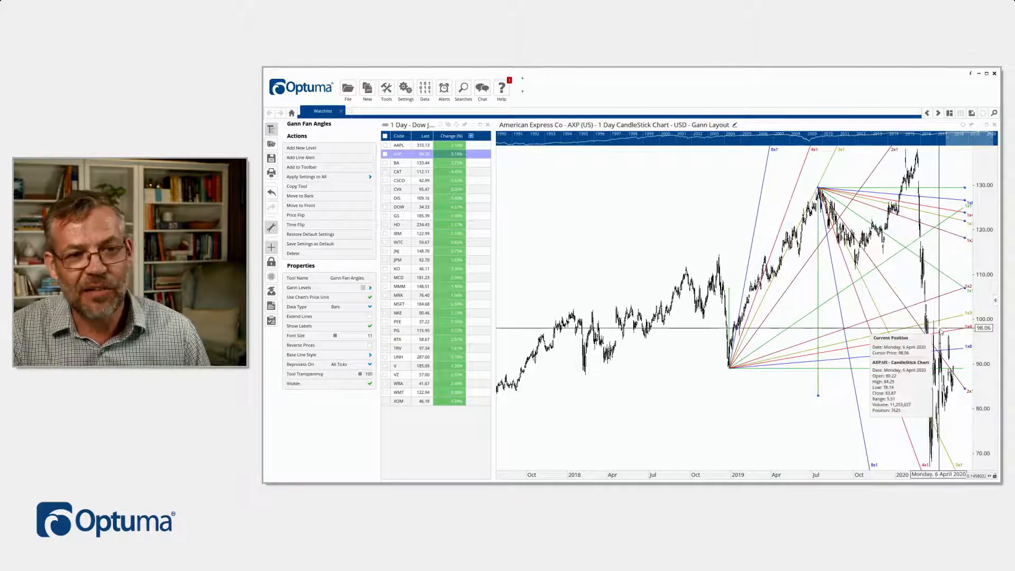
Step: Show about a year and a half of bars in the Gann layout, and switch the chart to the Default layout
scroll(945, 295, up, 5)
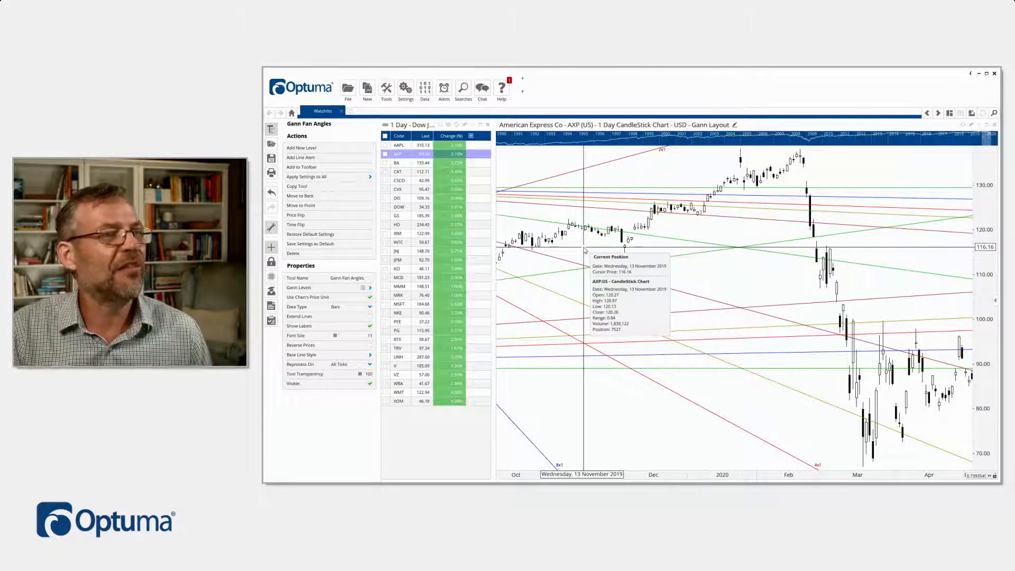
scroll(654, 293, down, 6)
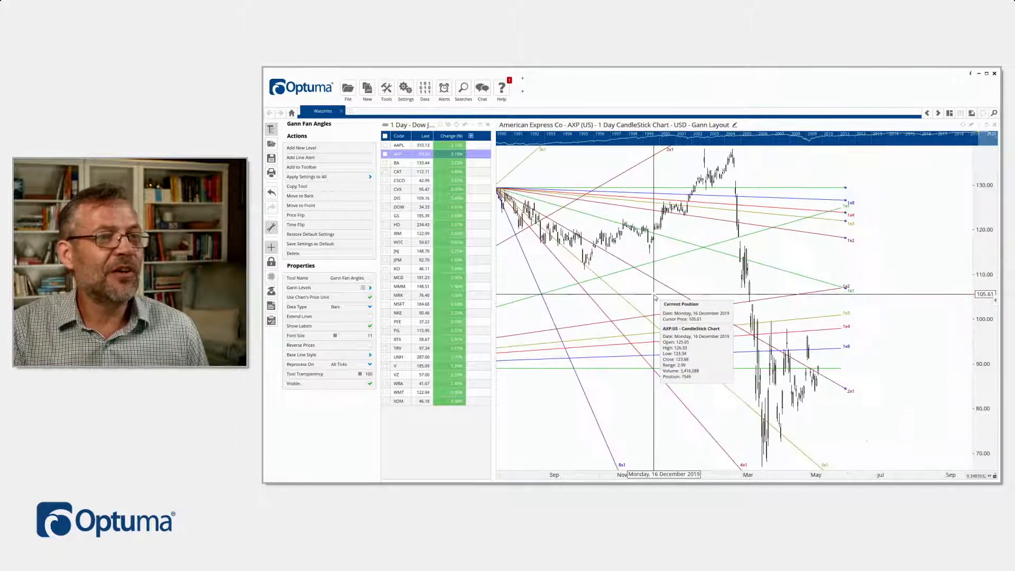
drag(642, 259, 694, 257)
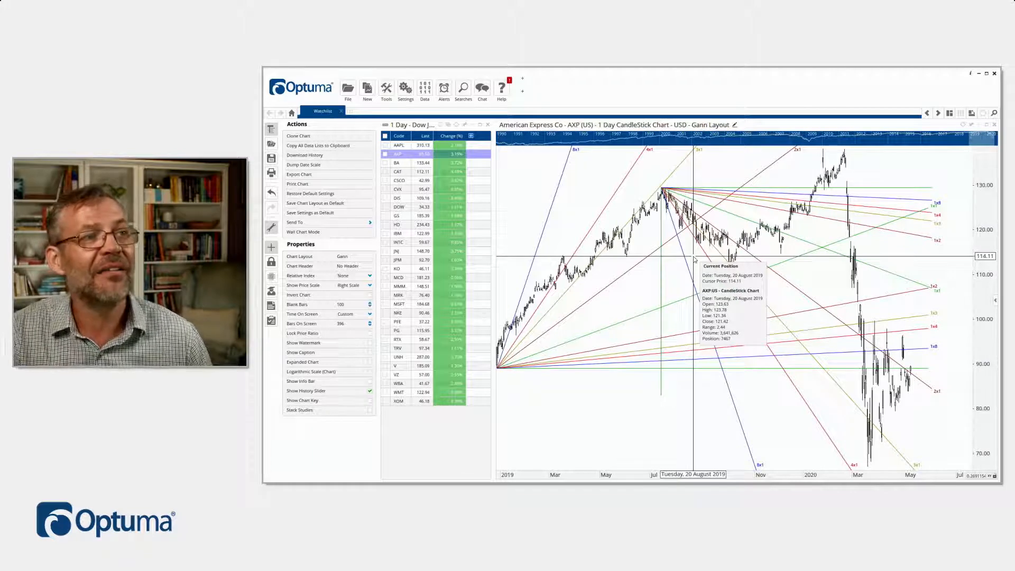
click(708, 127)
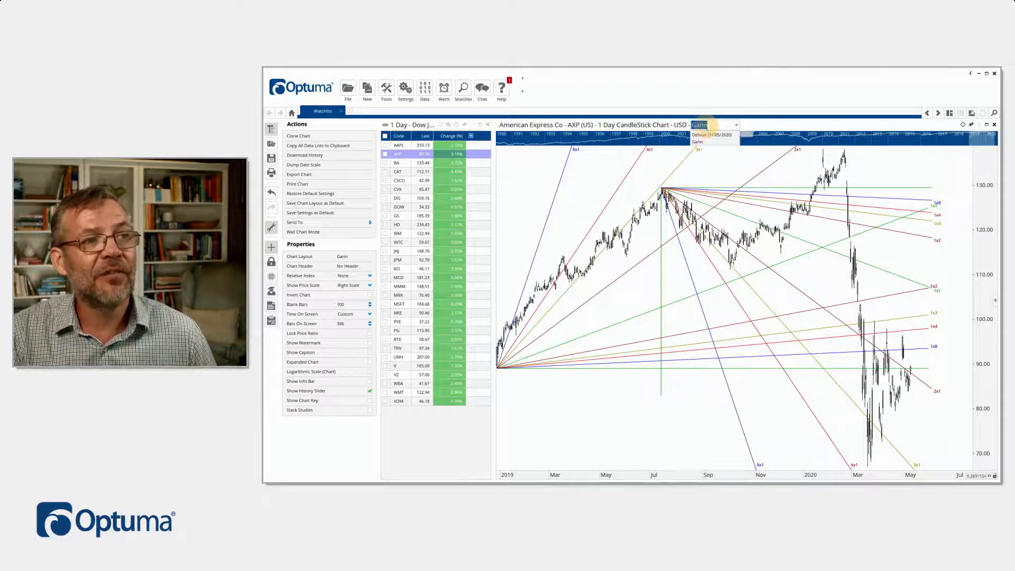
click(707, 140)
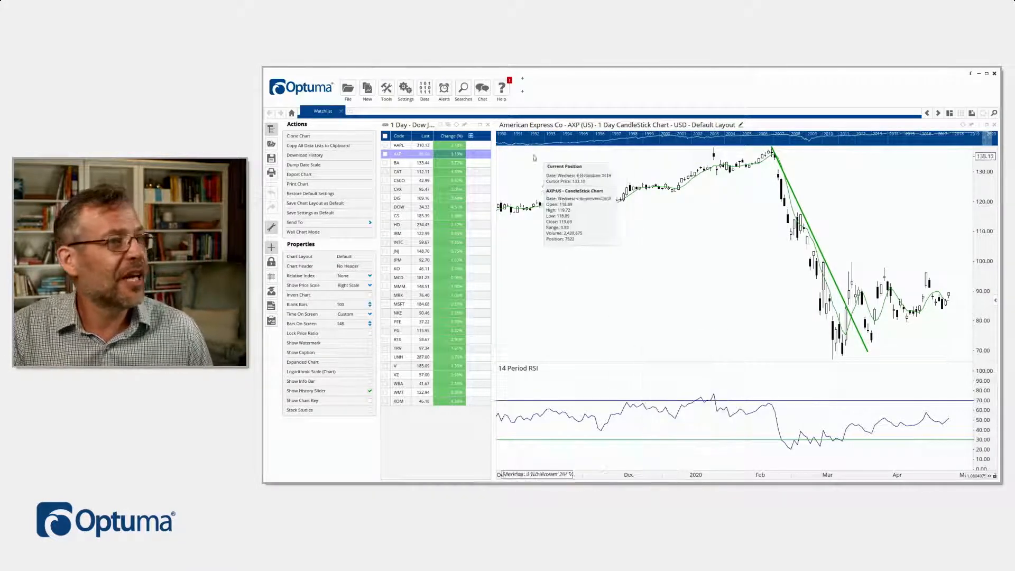
Step: Close the unnamed workbook and discard it without saving
click(348, 90)
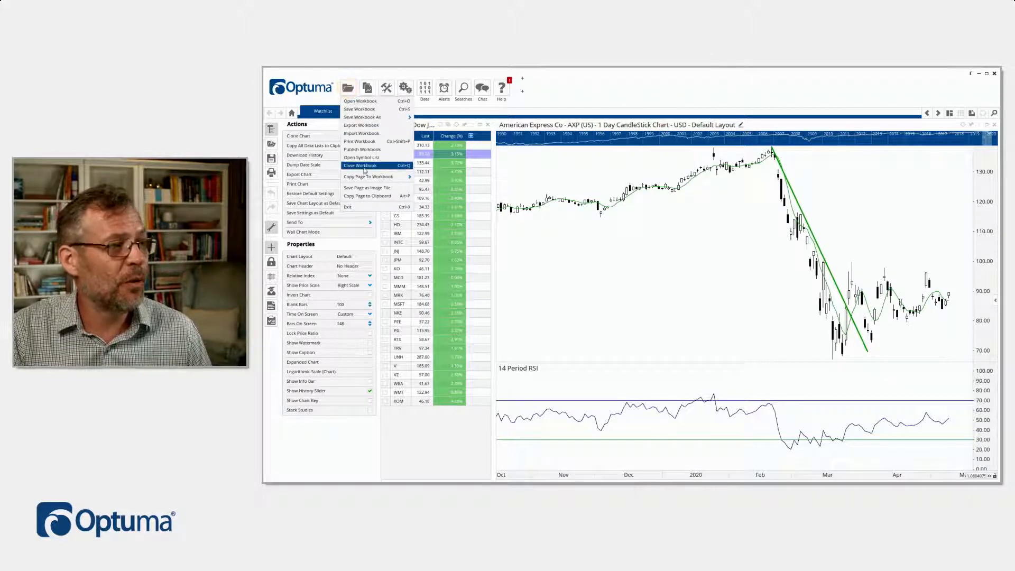
click(365, 166)
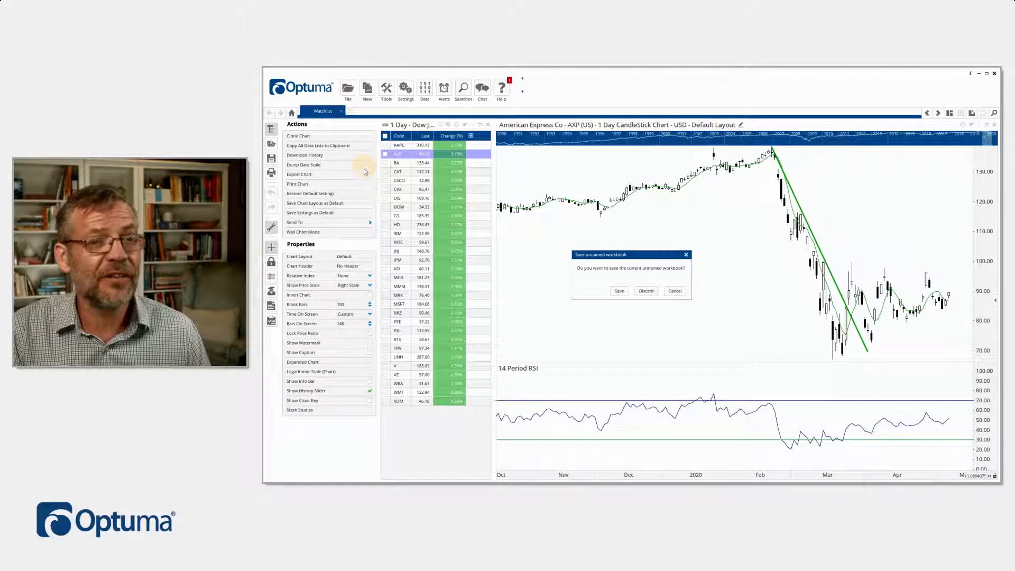
click(643, 291)
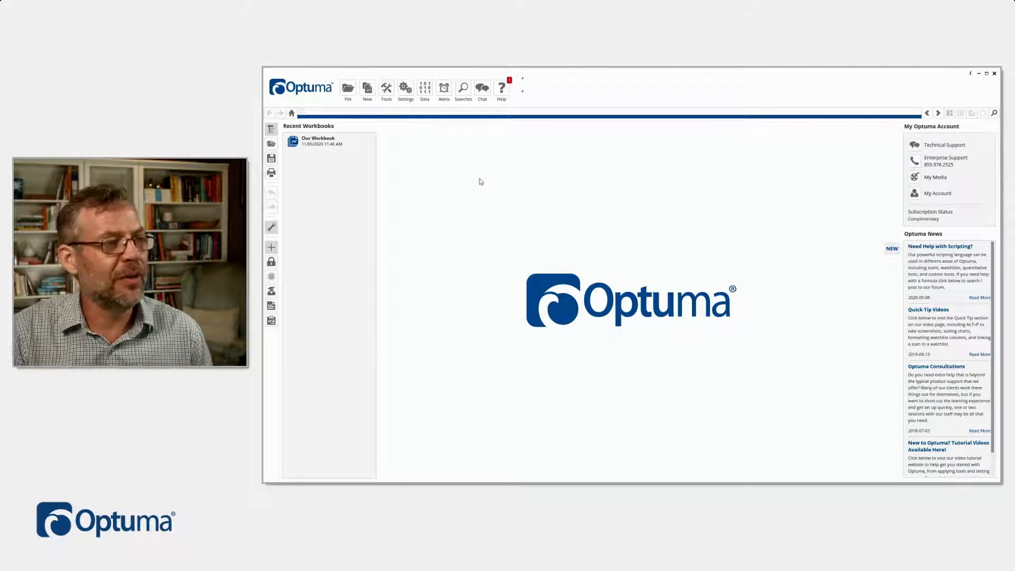
Step: Search the securities for axp and open a new American Express Co (AXP) chart
double_click(484, 175)
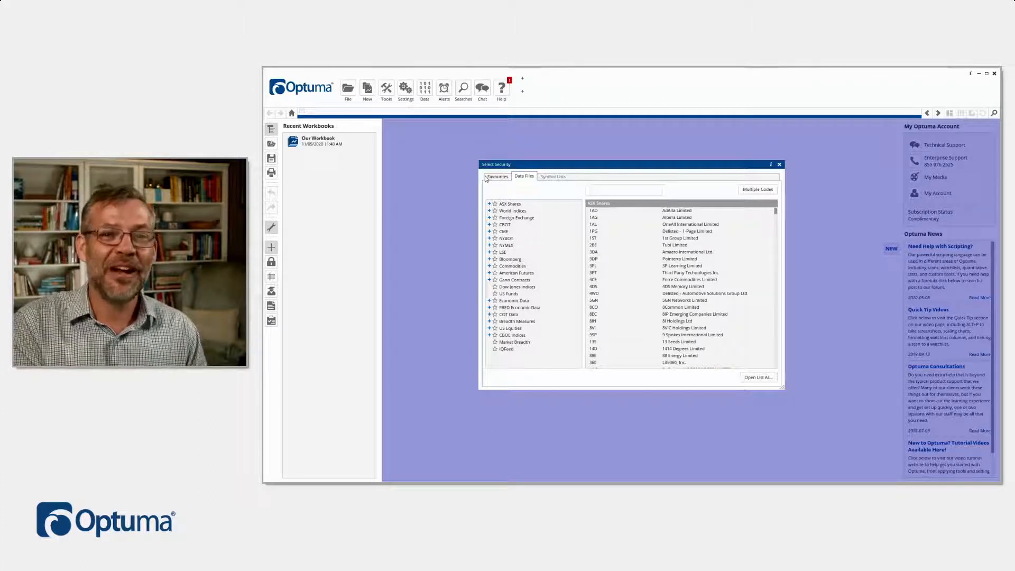
text(axp)
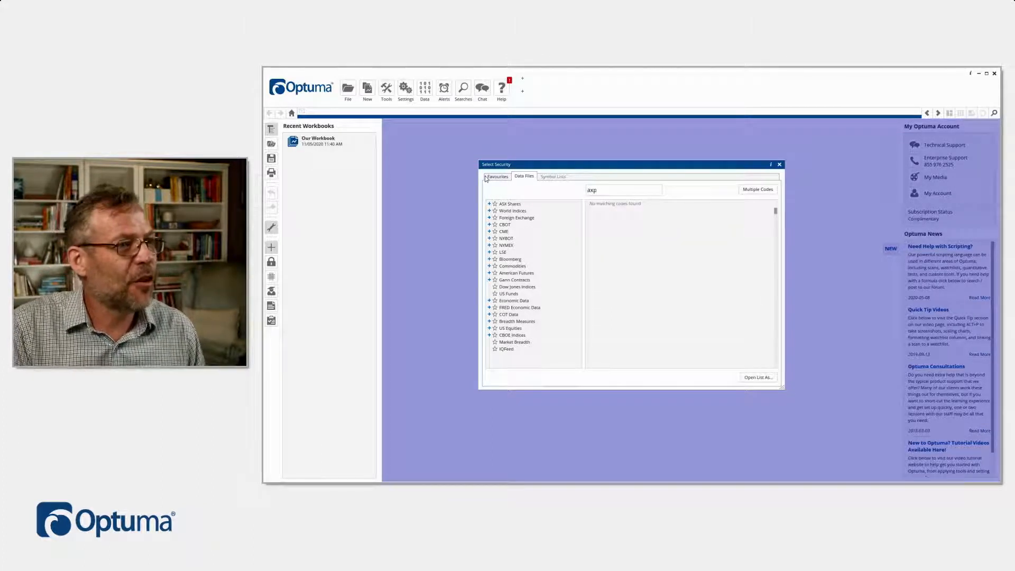
key(Down)
key(Down)
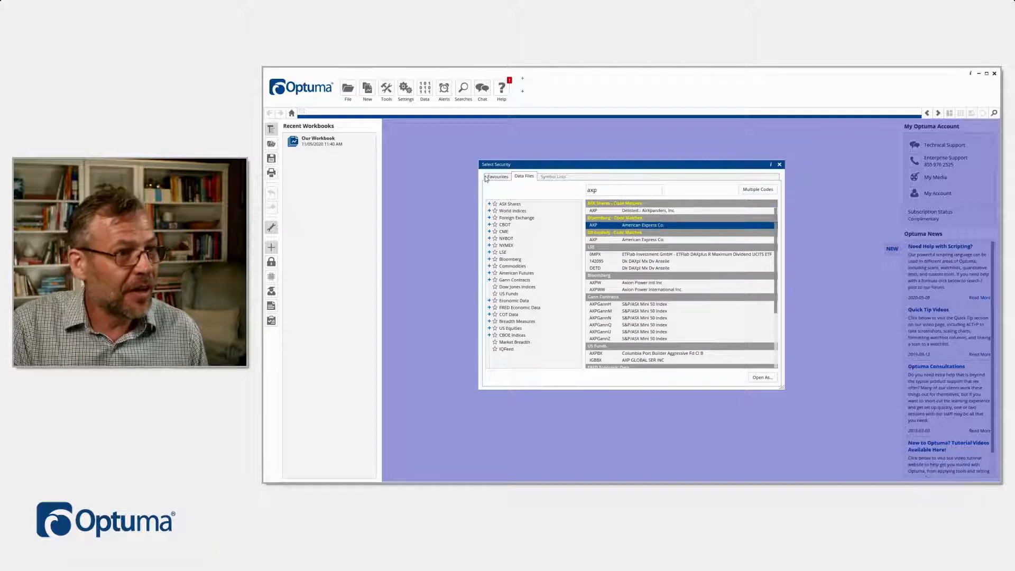
key(Return)
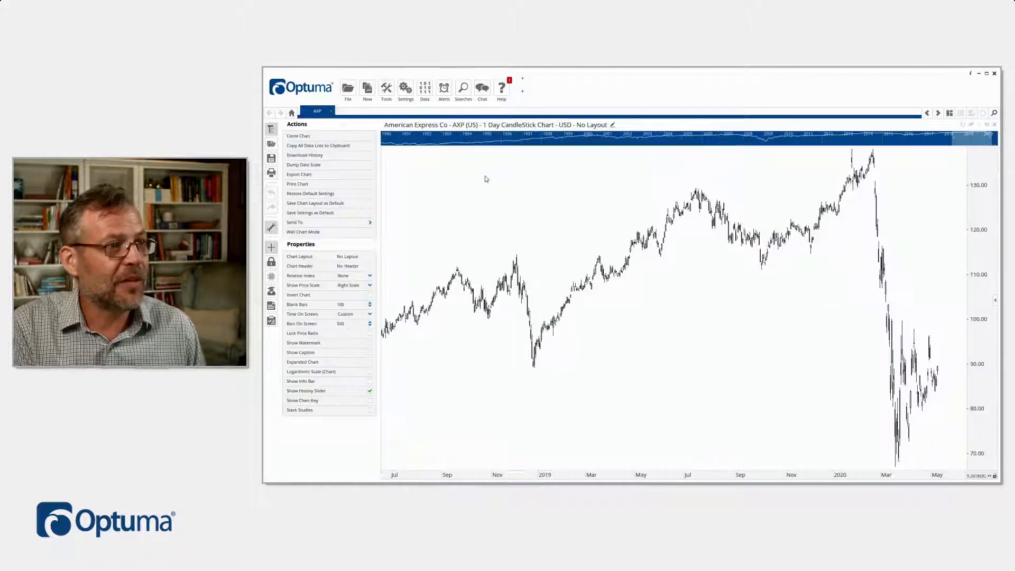
Step: Apply the Gann layout to the new American Express chart, and switch it to the Default layout
click(603, 128)
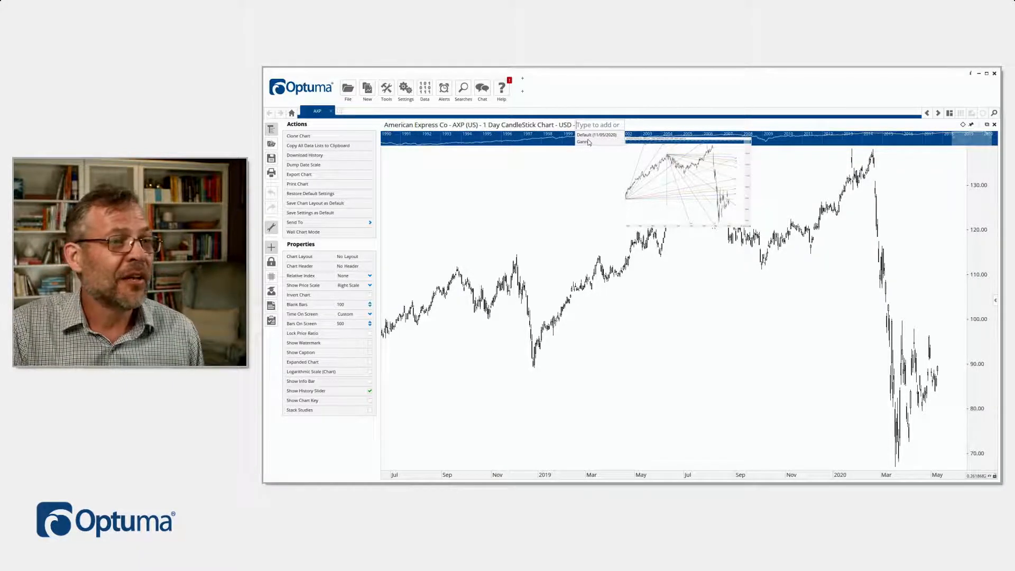
click(588, 141)
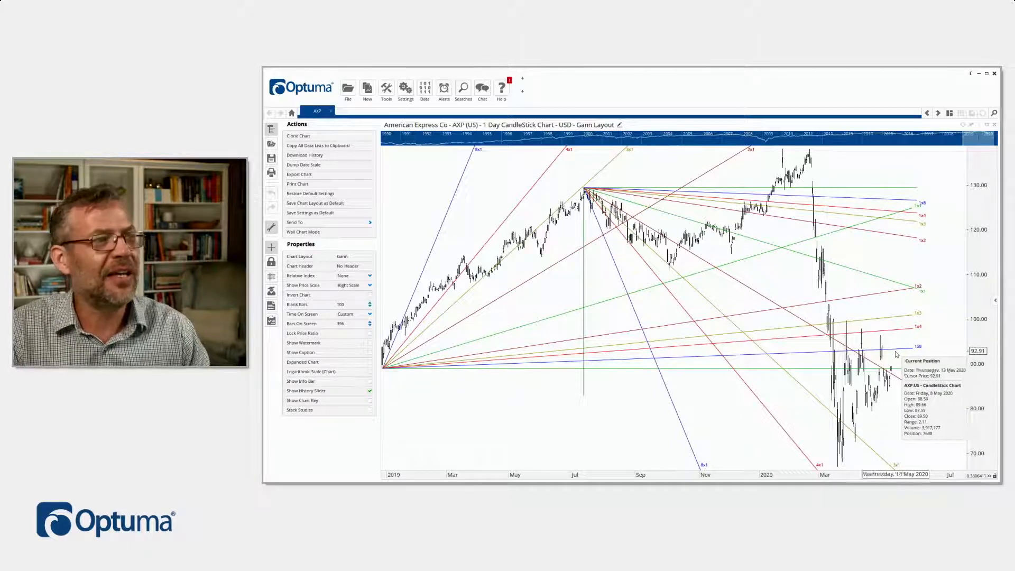
click(598, 125)
click(599, 135)
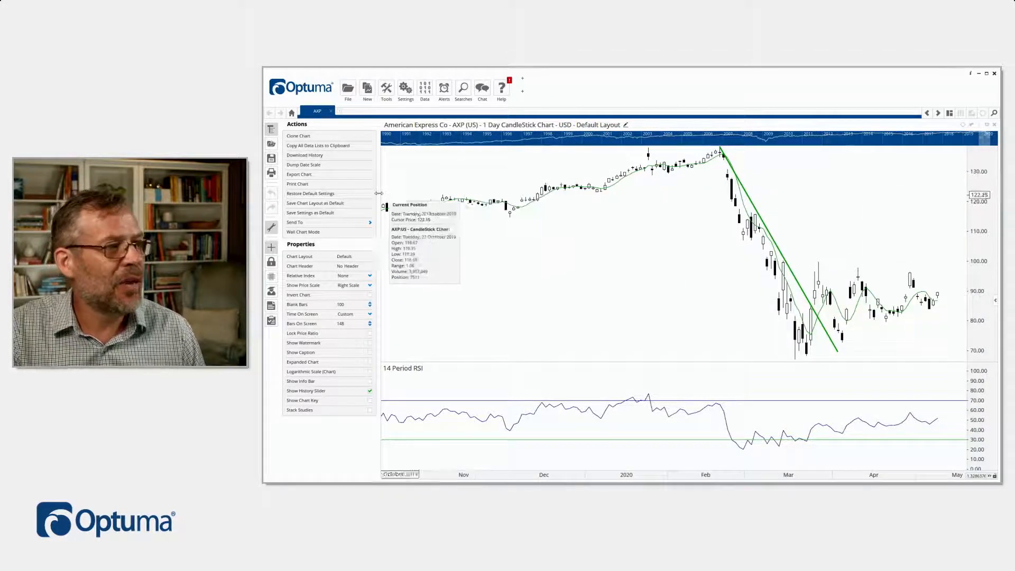
Step: Narrow the American Express chart to free up page space beside it, and review the chart's Send To options, including the Clipboard formats
drag(381, 193, 600, 189)
right_click(635, 331)
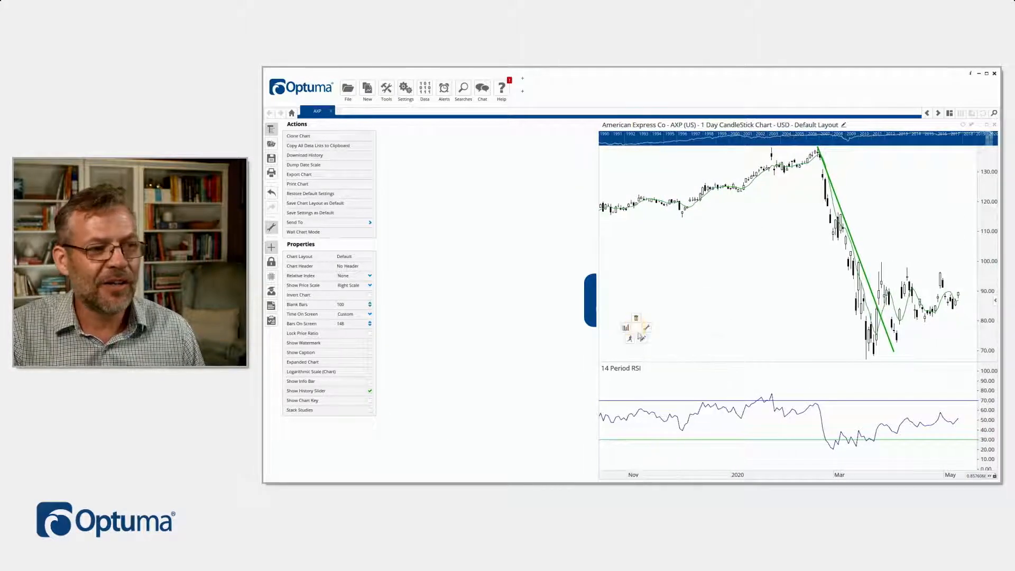
click(629, 340)
mouse_move(595, 460)
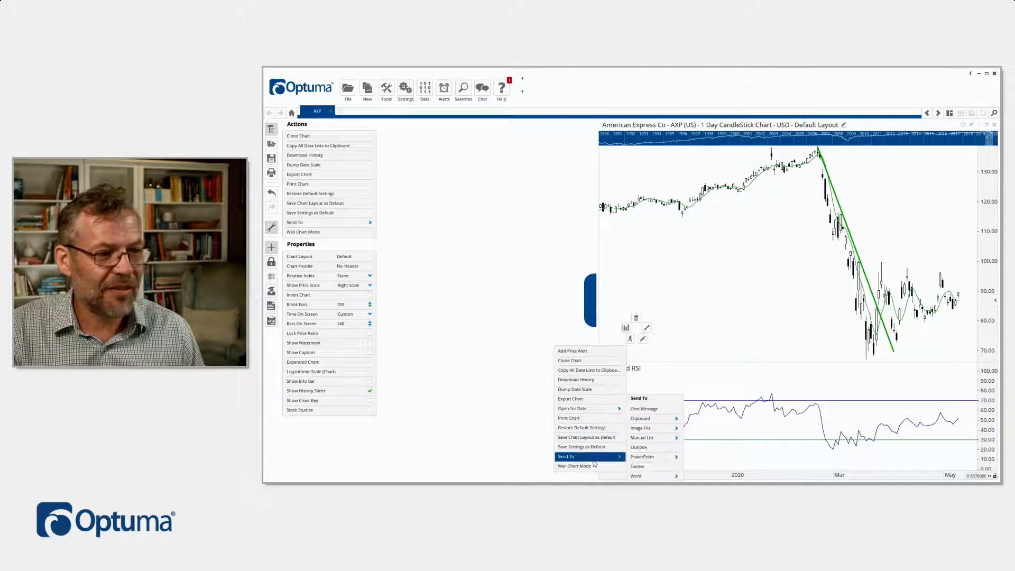
mouse_move(661, 419)
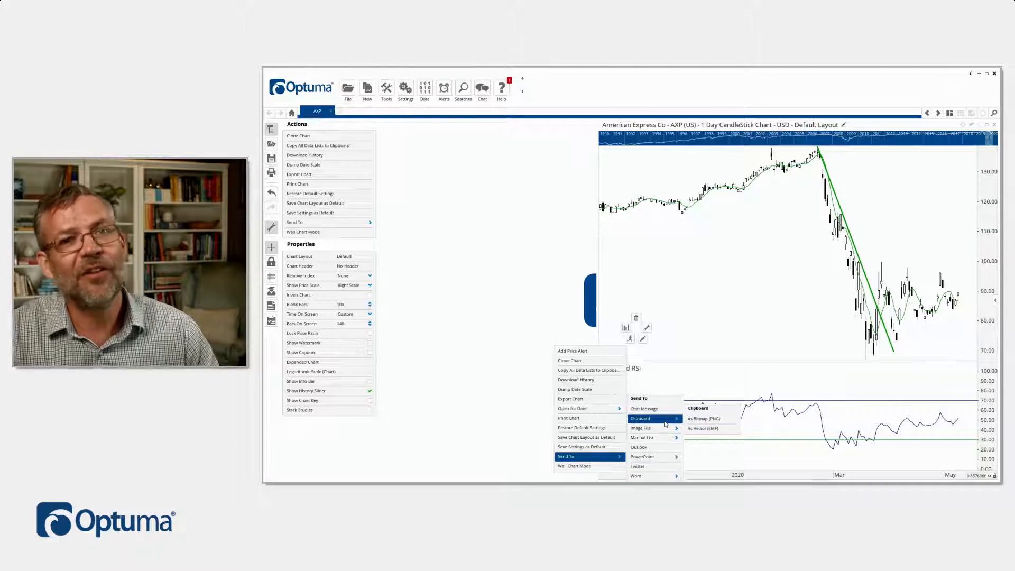
click(769, 296)
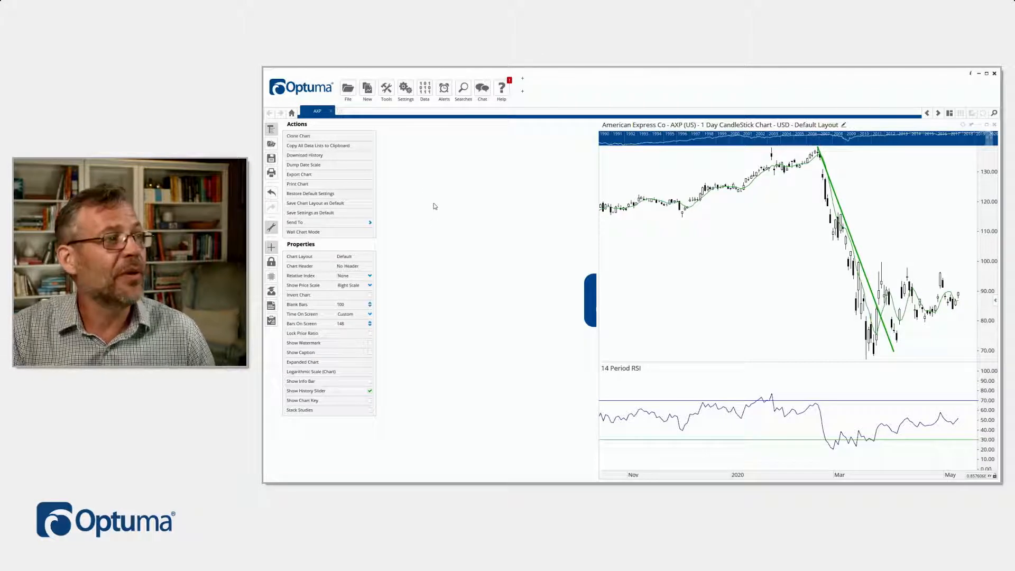
Step: Set the workspace's chart settings so that new charts open with the Default layout
click(406, 88)
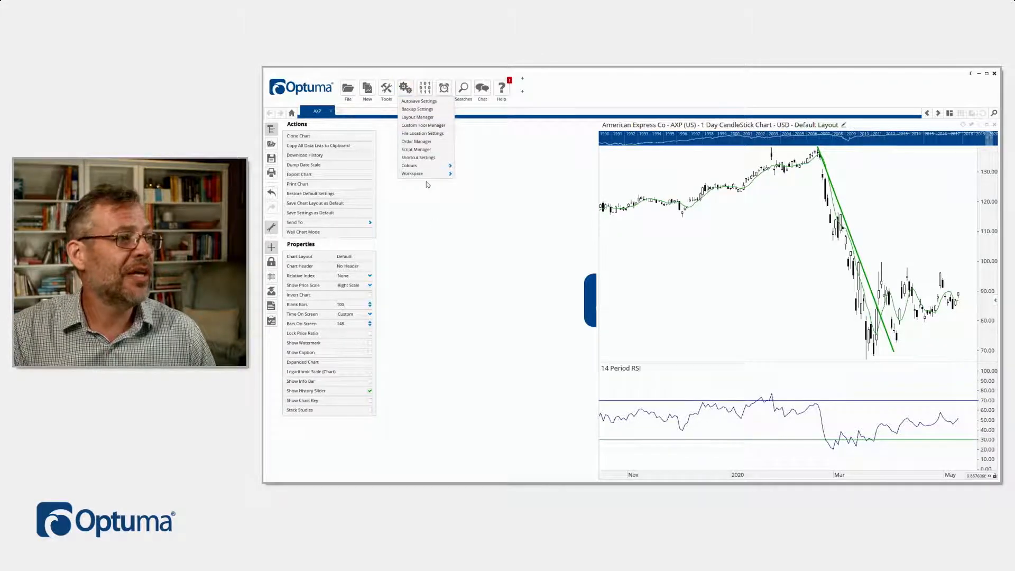
mouse_move(426, 178)
mouse_move(467, 180)
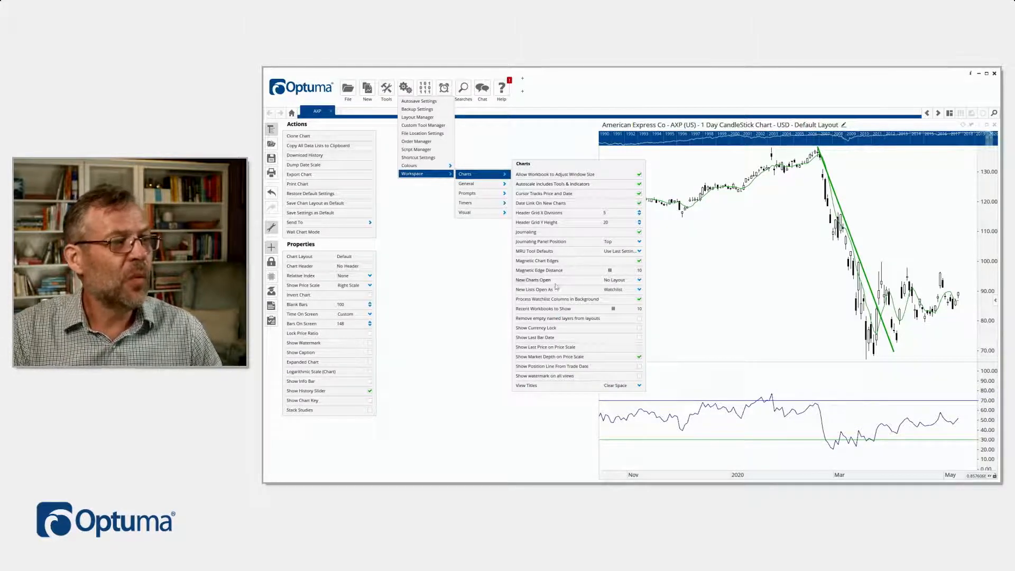
click(617, 281)
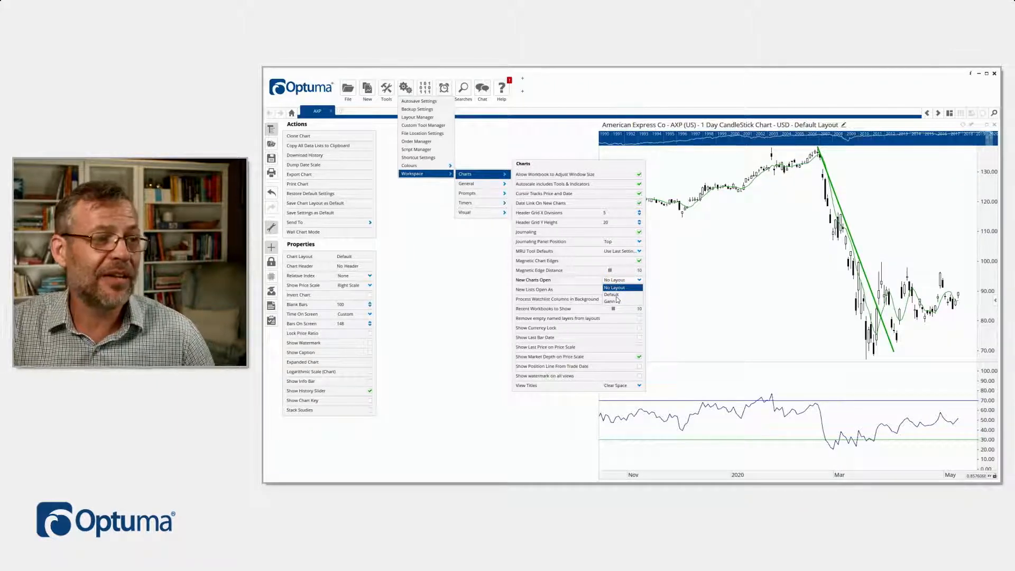
click(613, 295)
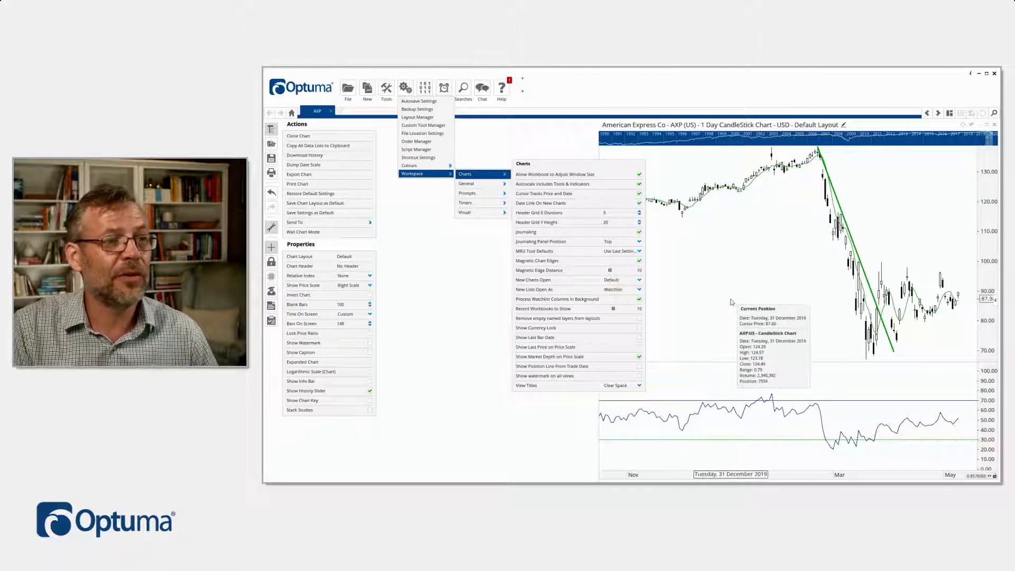
click(452, 361)
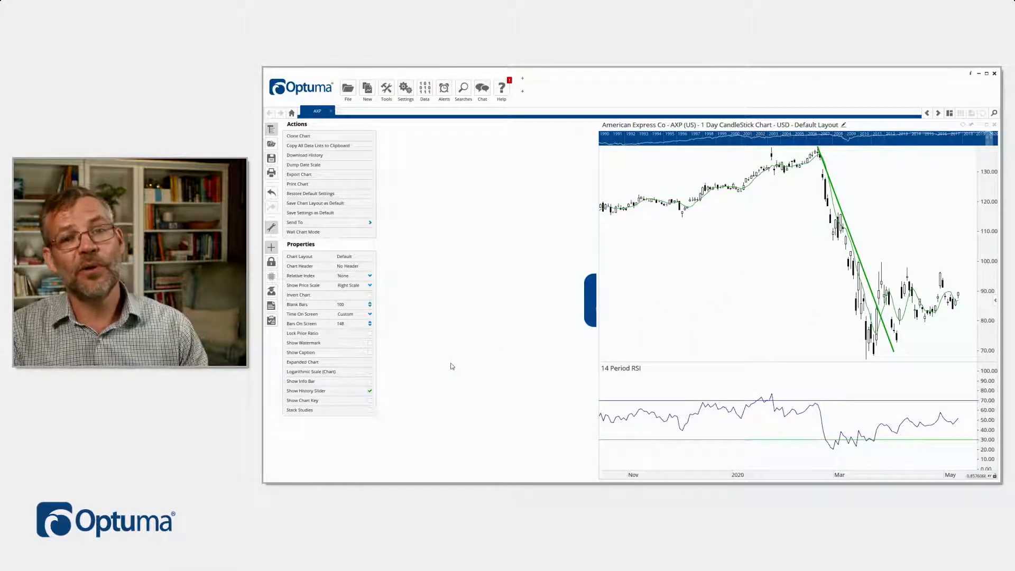
Step: Add a new page, search the securities for msft, and open a chart of the US-listed Microsoft Corporation on it
click(339, 112)
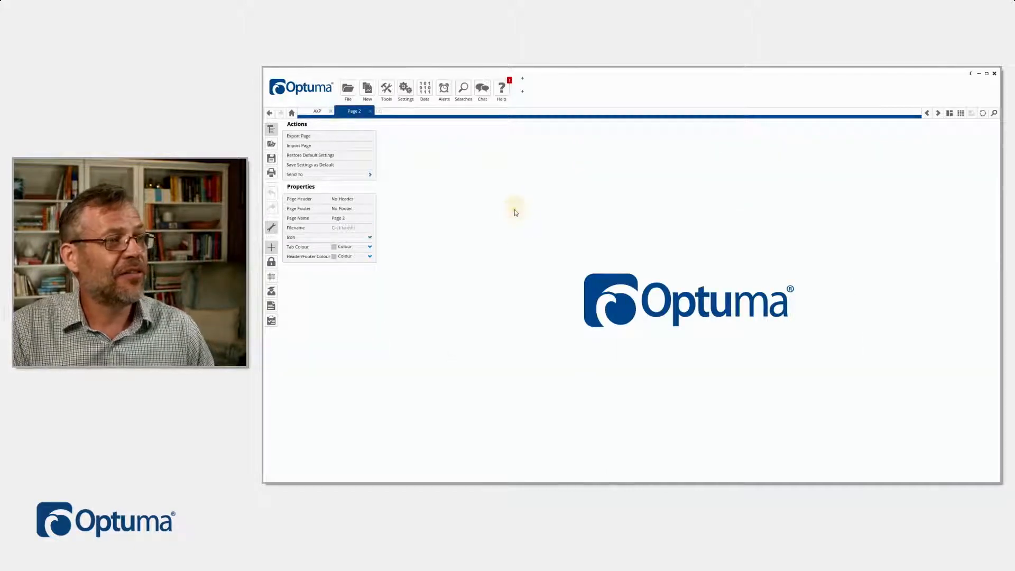
double_click(515, 209)
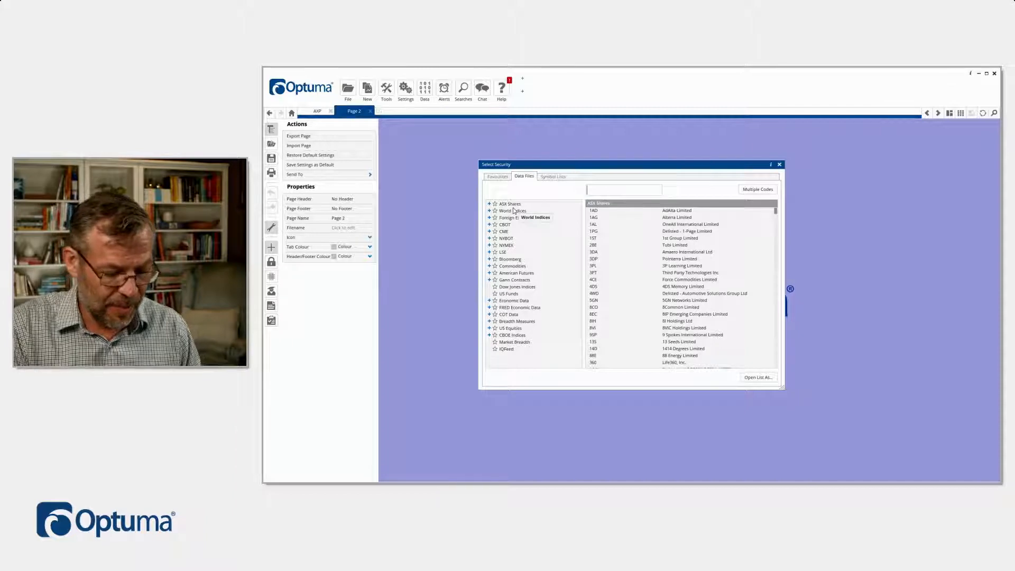
text(msft)
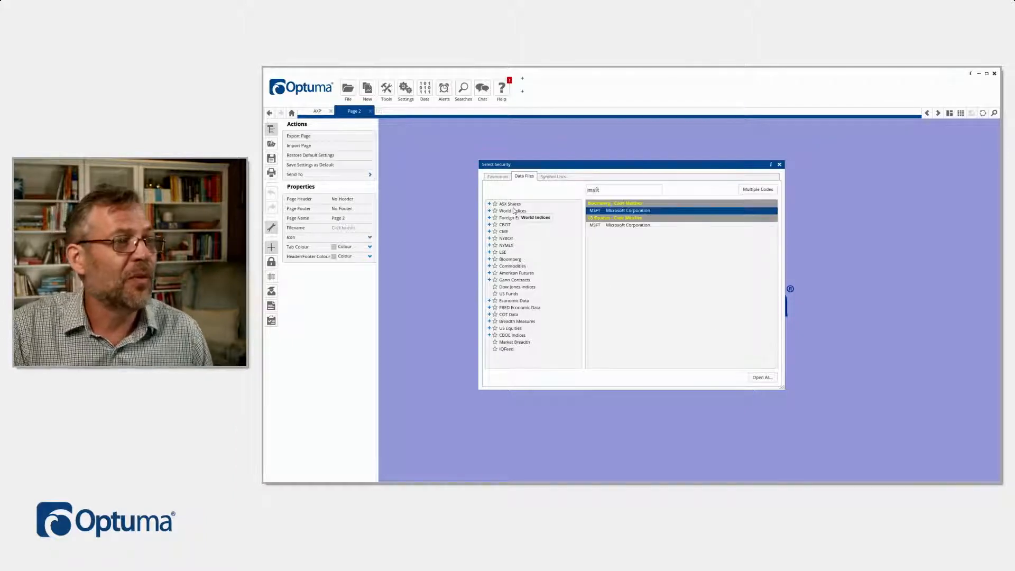
double_click(615, 229)
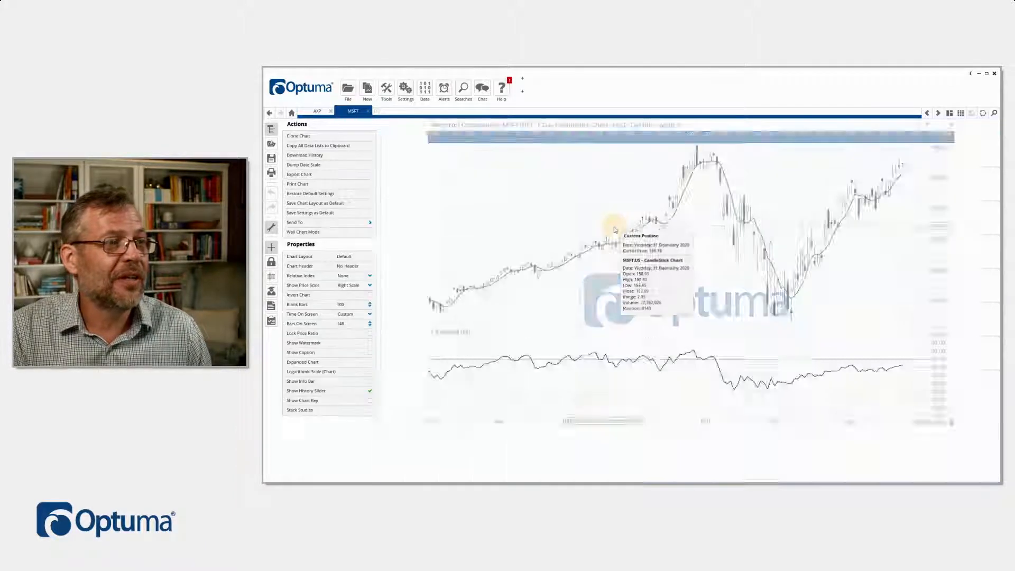